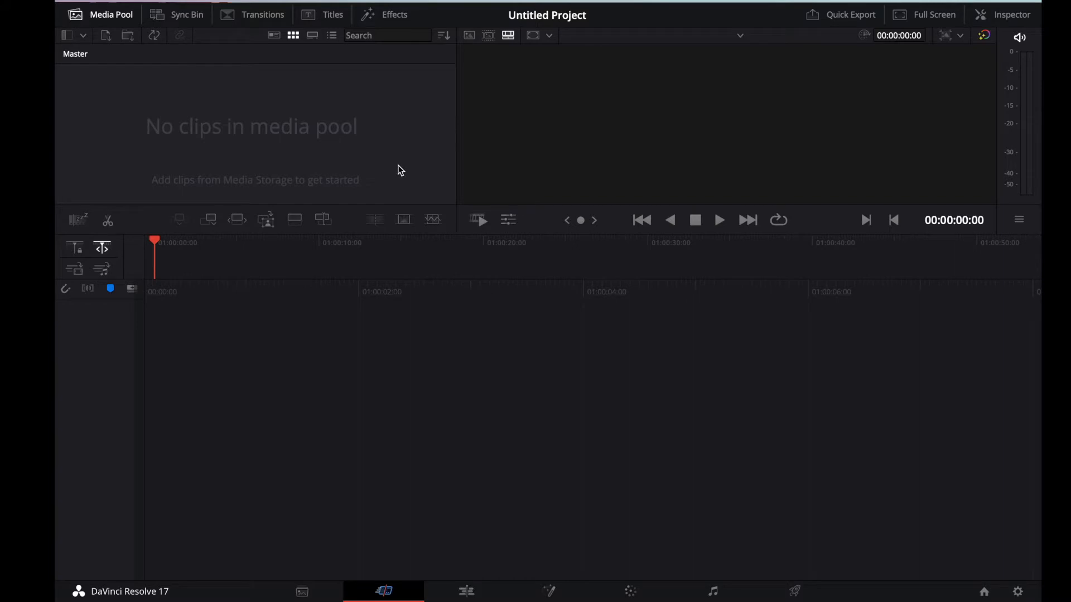
Step: Look through the Media, Cut, Fusion and Color pages, ending on the Edit page
{"action": "left_click", "coordinate": [302, 591]}
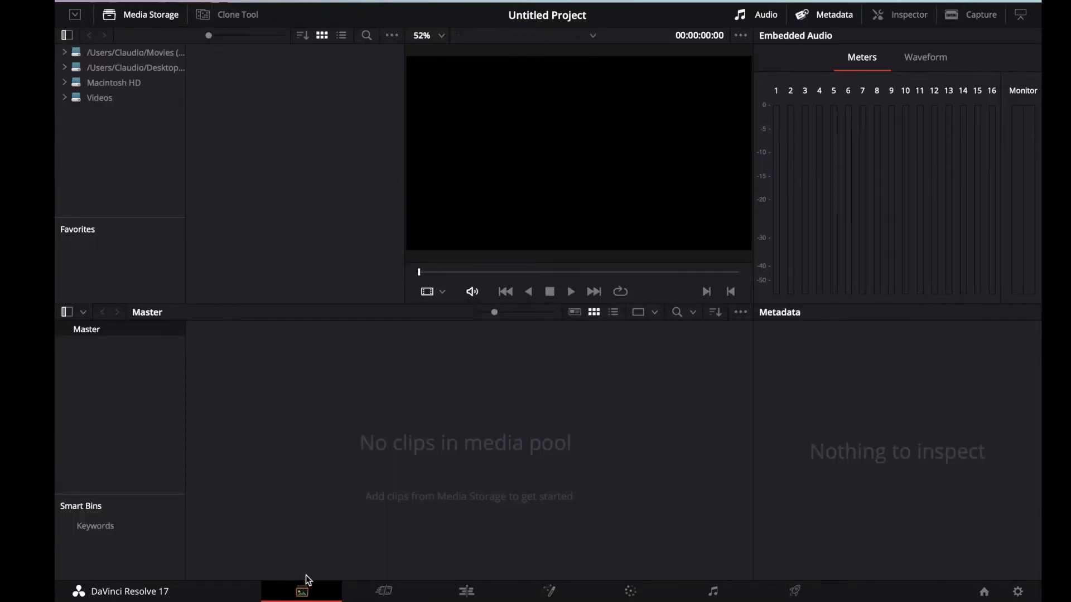
{"action": "left_click", "coordinate": [385, 591]}
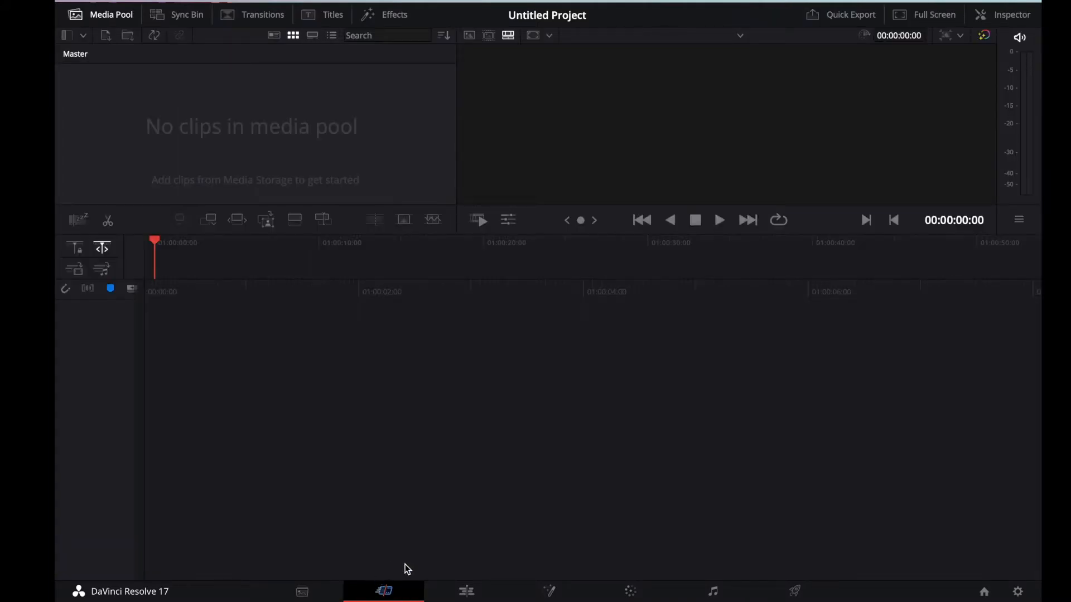
{"action": "left_click", "coordinate": [454, 584]}
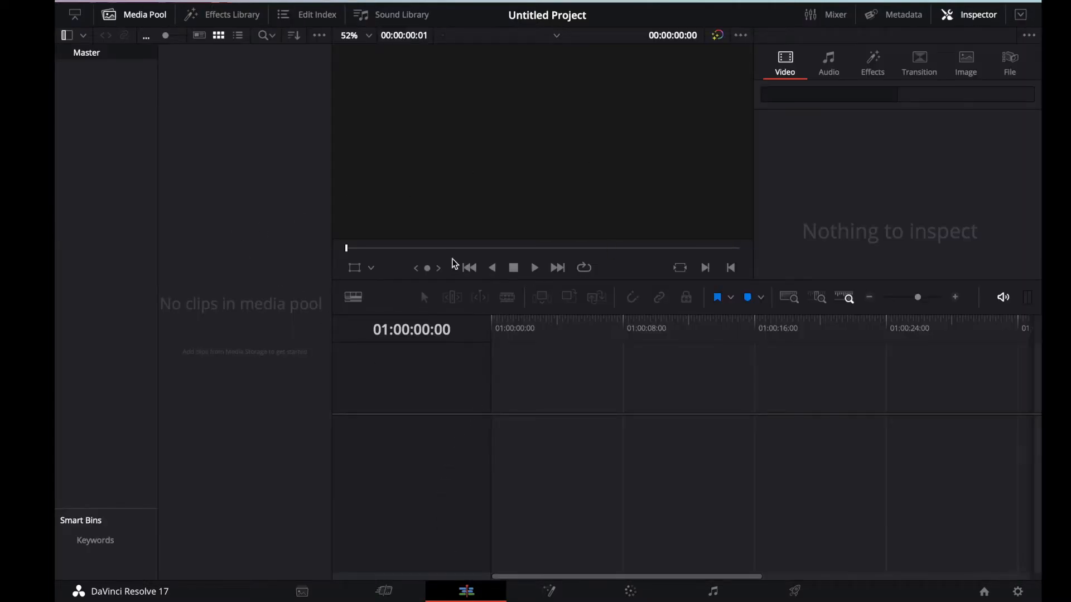
{"action": "left_click", "coordinate": [568, 596]}
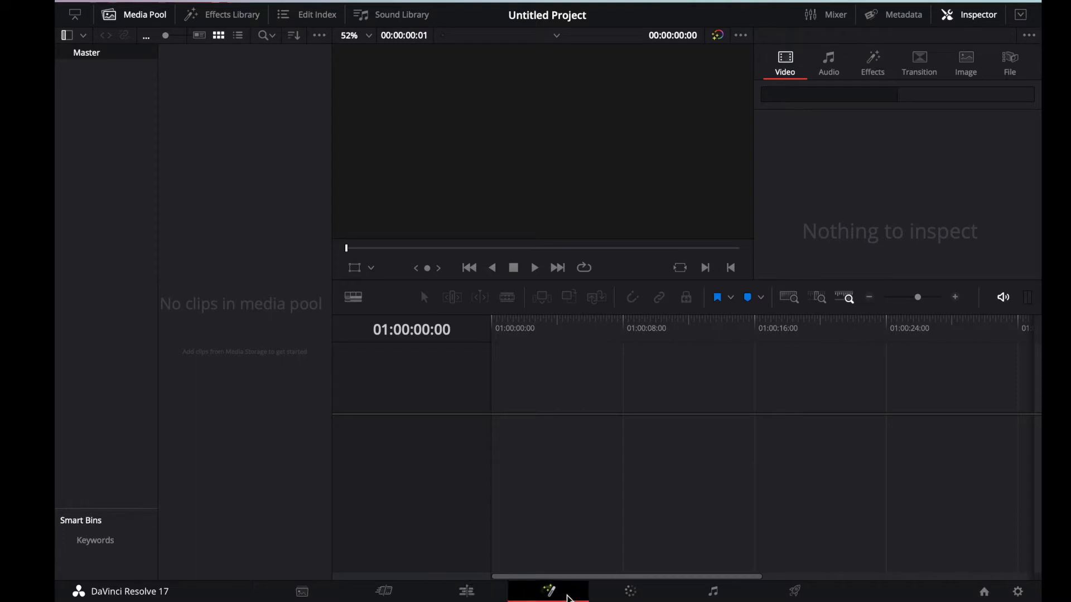
{"action": "left_click", "coordinate": [630, 593]}
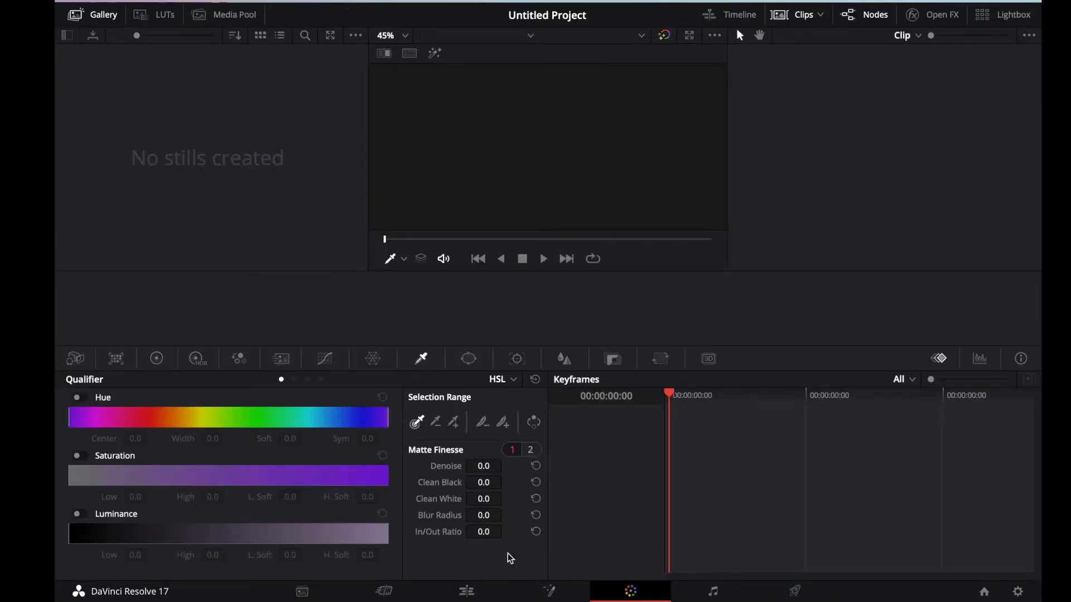
{"action": "left_click", "coordinate": [466, 592]}
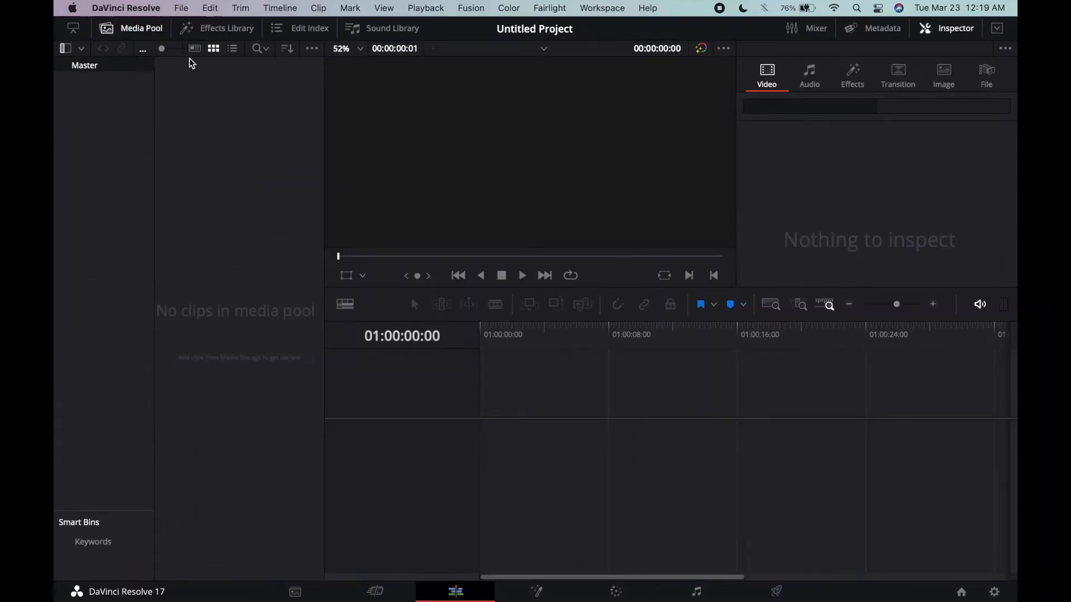
Step: Import the video Fortnite_20210317140641.mp4 into the media pool and change the project frame rate to match it
{"action": "left_click", "coordinate": [141, 8]}
{"action": "mouse_move", "coordinate": [179, 12]}
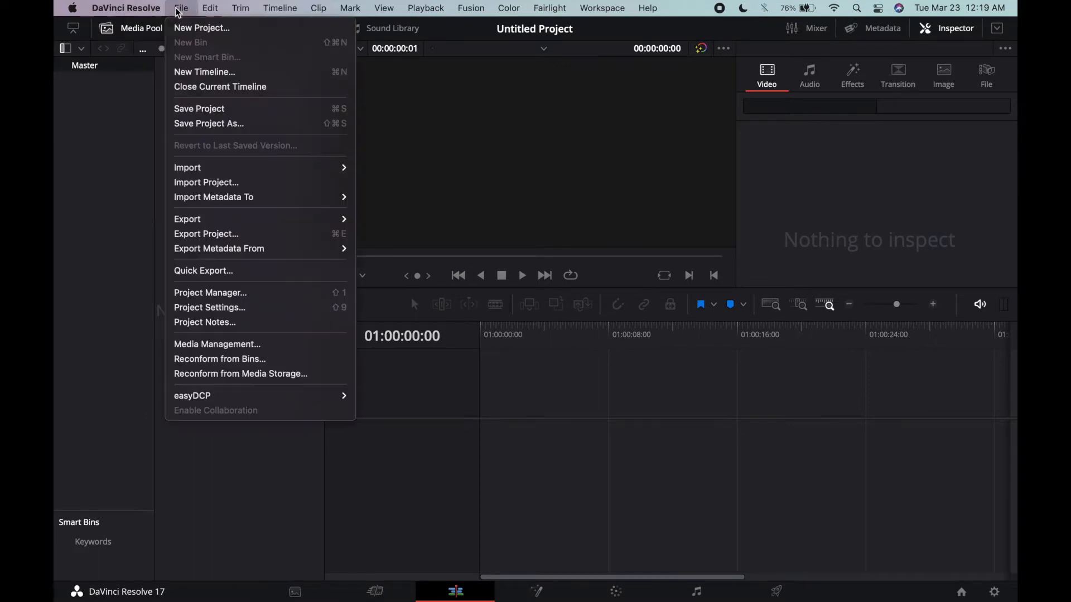
{"action": "mouse_move", "coordinate": [209, 168]}
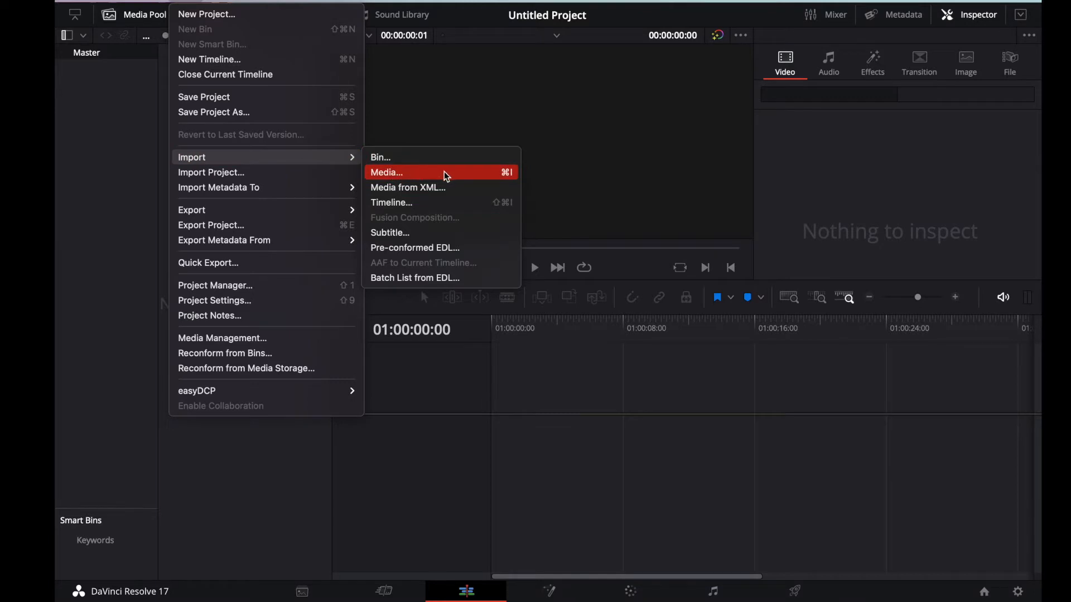
{"action": "left_click", "coordinate": [511, 174]}
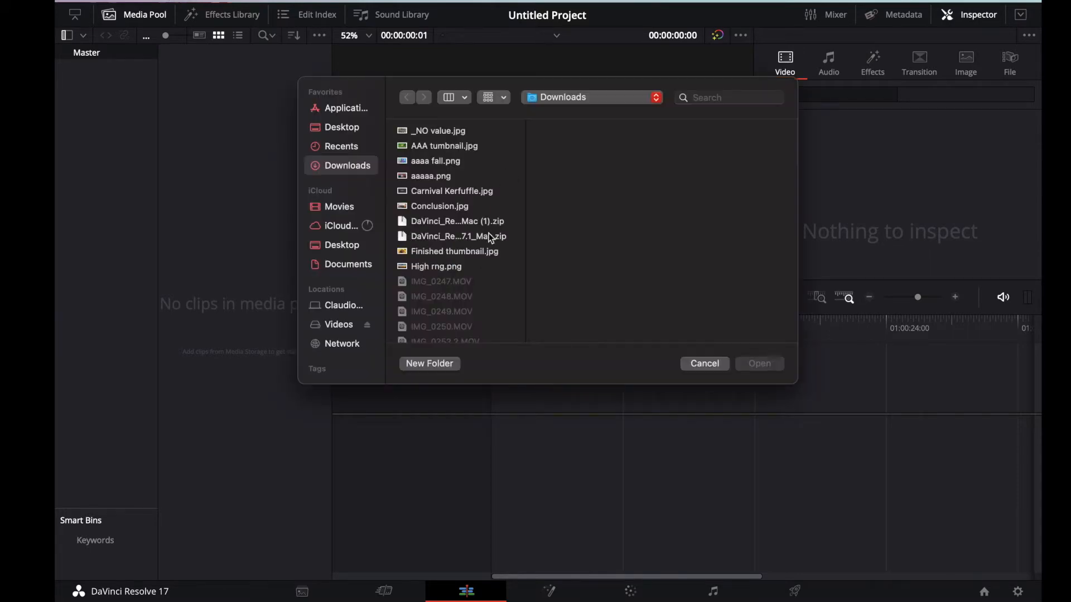
{"action": "left_click", "coordinate": [350, 246]}
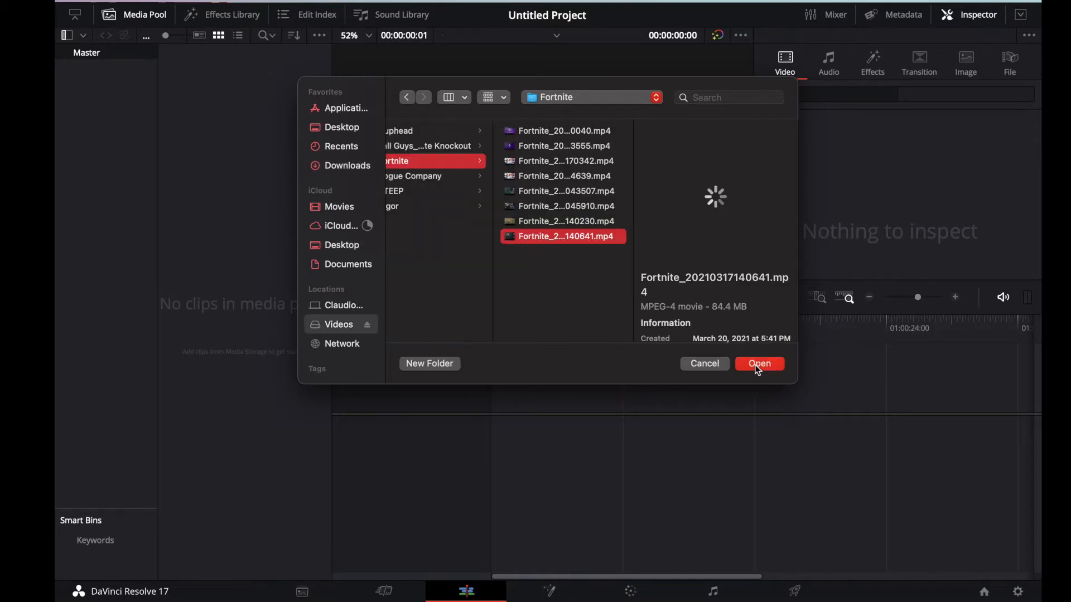
{"action": "left_click", "coordinate": [754, 365]}
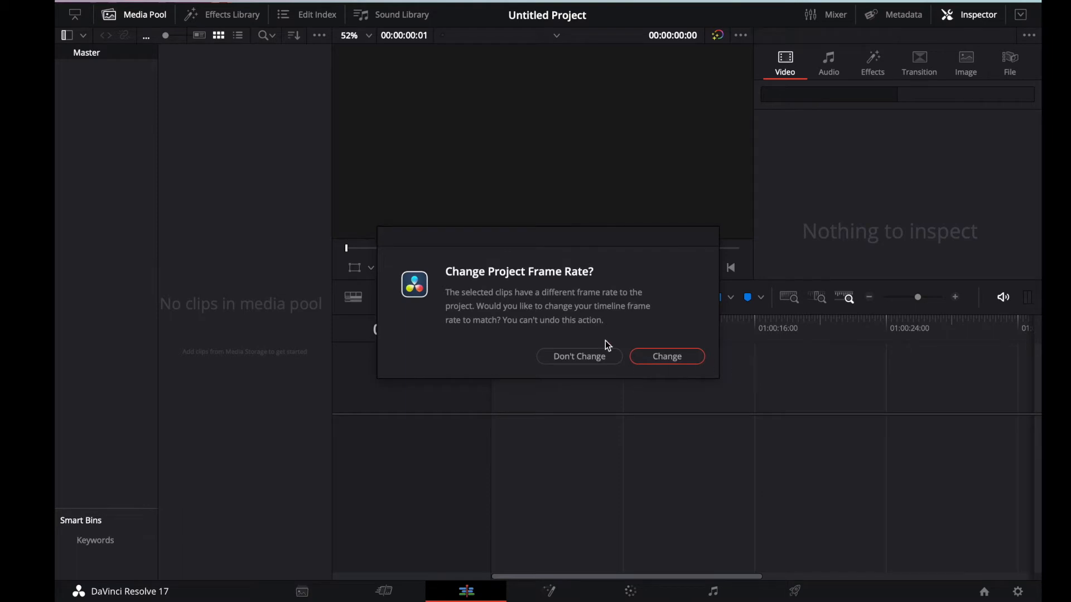
{"action": "left_click", "coordinate": [701, 361]}
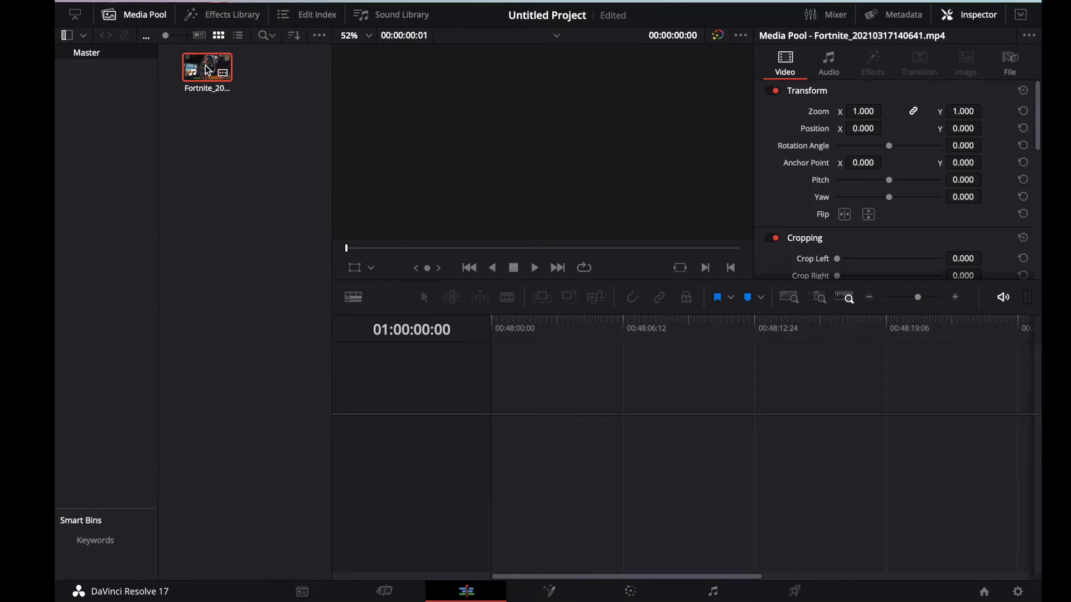
Step: Examine the Media Pool, Effects Library and Edit Index by showing and hiding them
{"action": "left_click_drag", "start_coordinate": [210, 69], "coordinate": [237, 89]}
{"action": "left_click", "coordinate": [149, 17]}
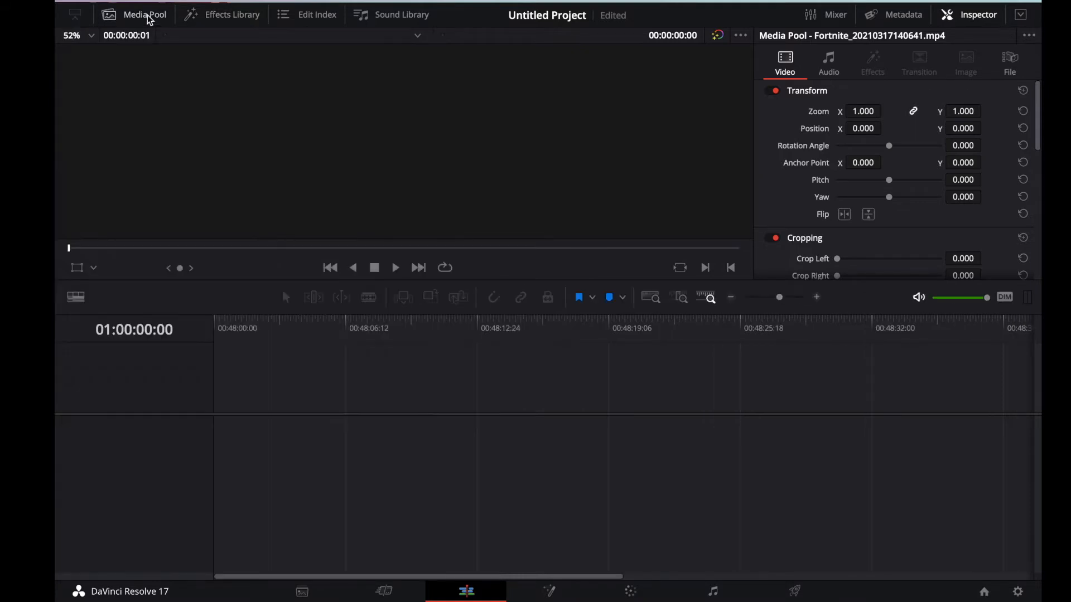
{"action": "left_click", "coordinate": [232, 17]}
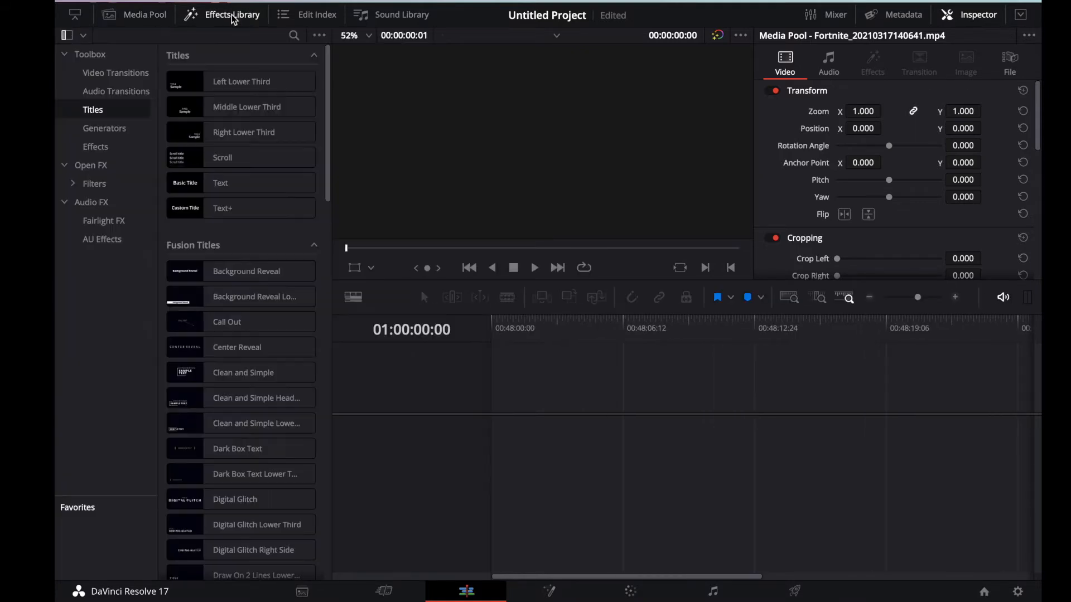
{"action": "left_click", "coordinate": [239, 16]}
{"action": "left_click", "coordinate": [302, 19]}
{"action": "left_click", "coordinate": [301, 17]}
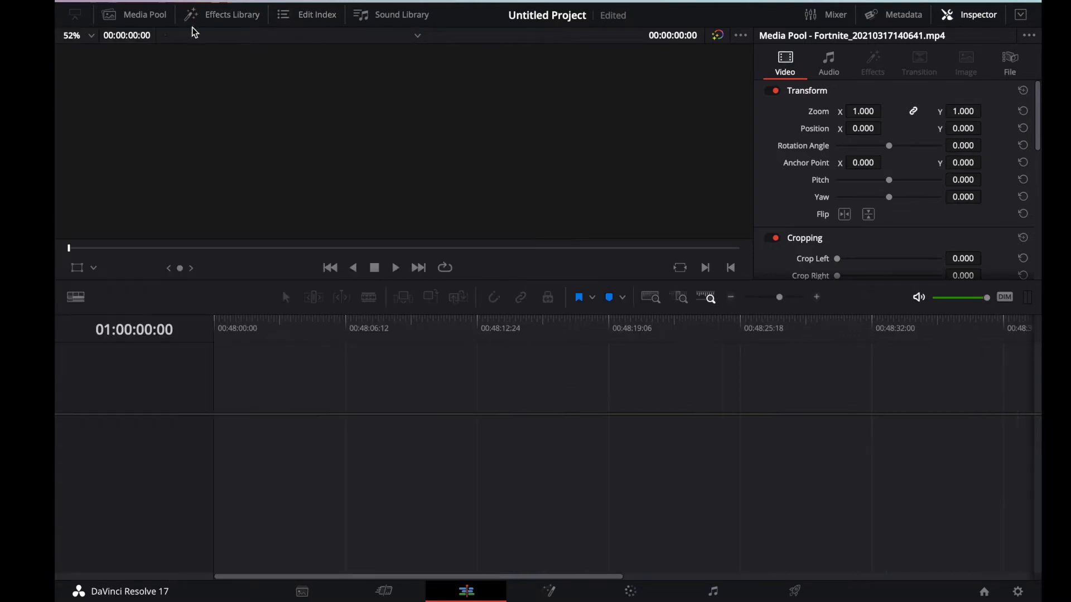
Step: Add the Fortnite clip from the media pool to a new timeline and align it with the timeline's start
{"action": "left_click", "coordinate": [146, 15]}
{"action": "left_click_drag", "start_coordinate": [194, 71], "coordinate": [526, 339]}
{"action": "left_click_drag", "start_coordinate": [524, 386], "coordinate": [540, 437]}
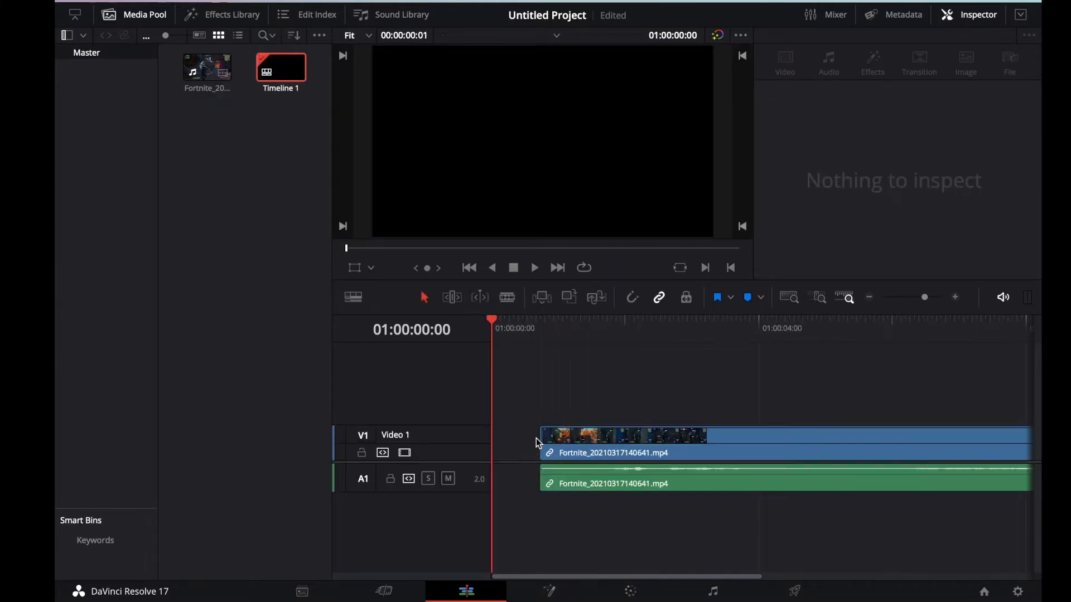
{"action": "left_click_drag", "start_coordinate": [569, 441], "coordinate": [520, 440]}
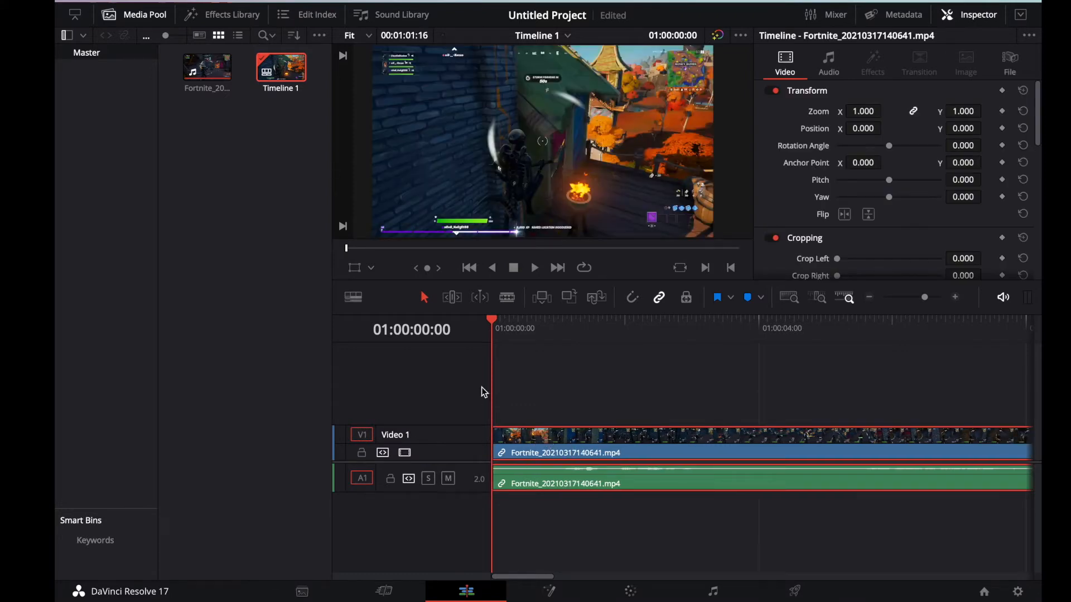
Step: Play the first two seconds of the clip, and return the playhead to the timeline's start
{"action": "key", "text": "space"}
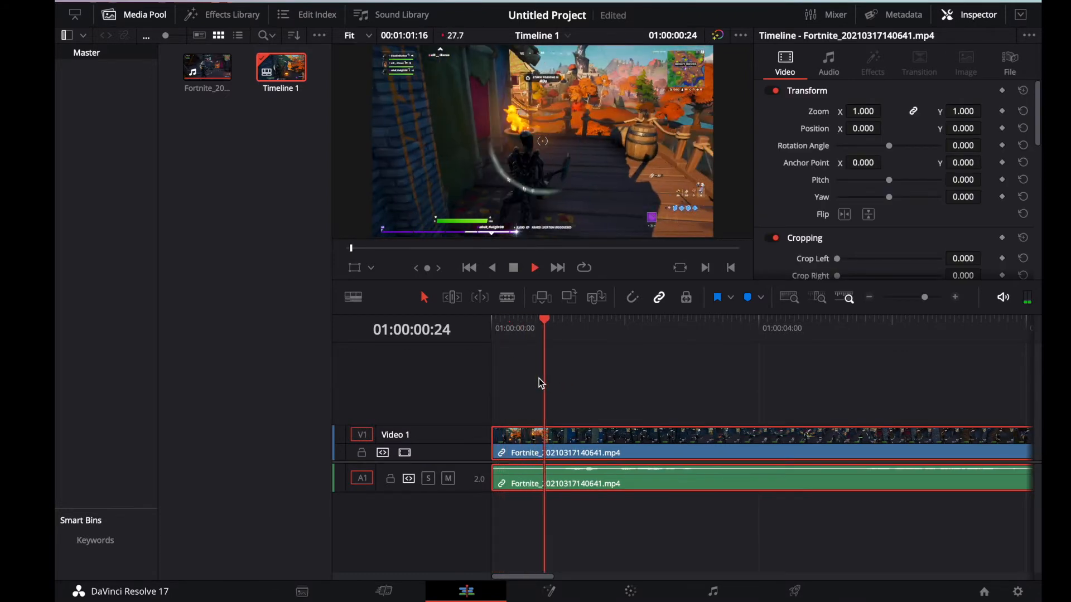
{"action": "key", "text": "space"}
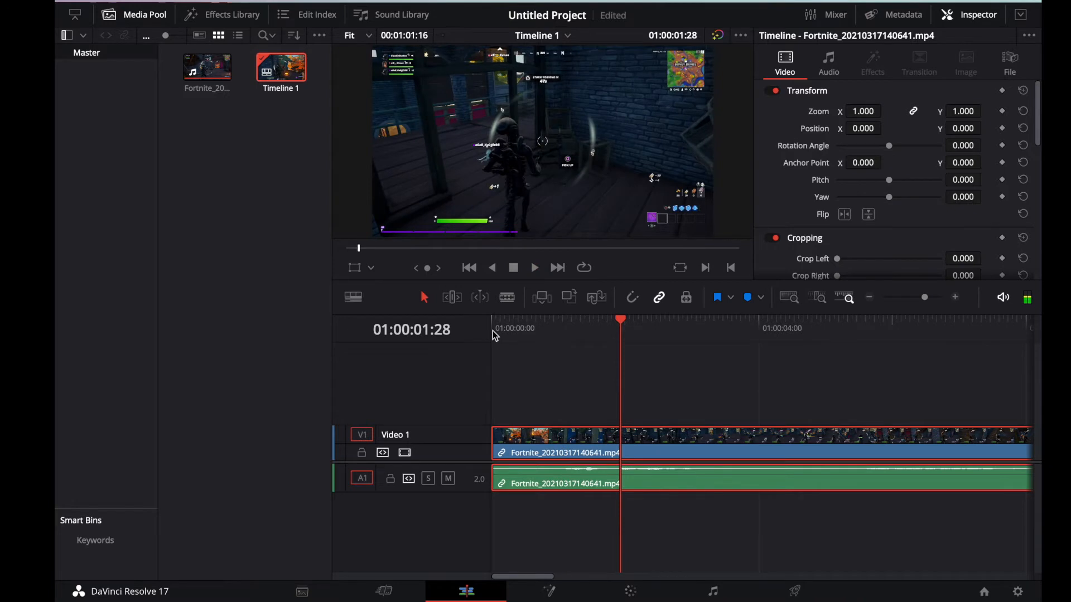
{"action": "left_click_drag", "start_coordinate": [623, 325], "coordinate": [485, 338]}
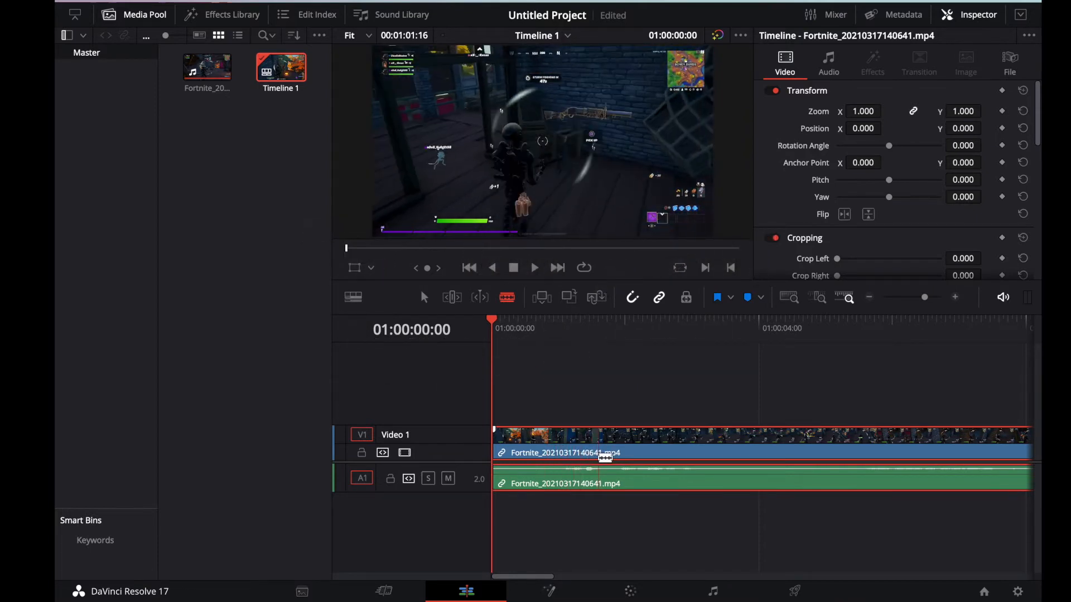
Step: Split the Fortnite clip at about 1.6 and 3.9 seconds and delete the section between the two cuts
{"action": "left_click", "coordinate": [605, 457]}
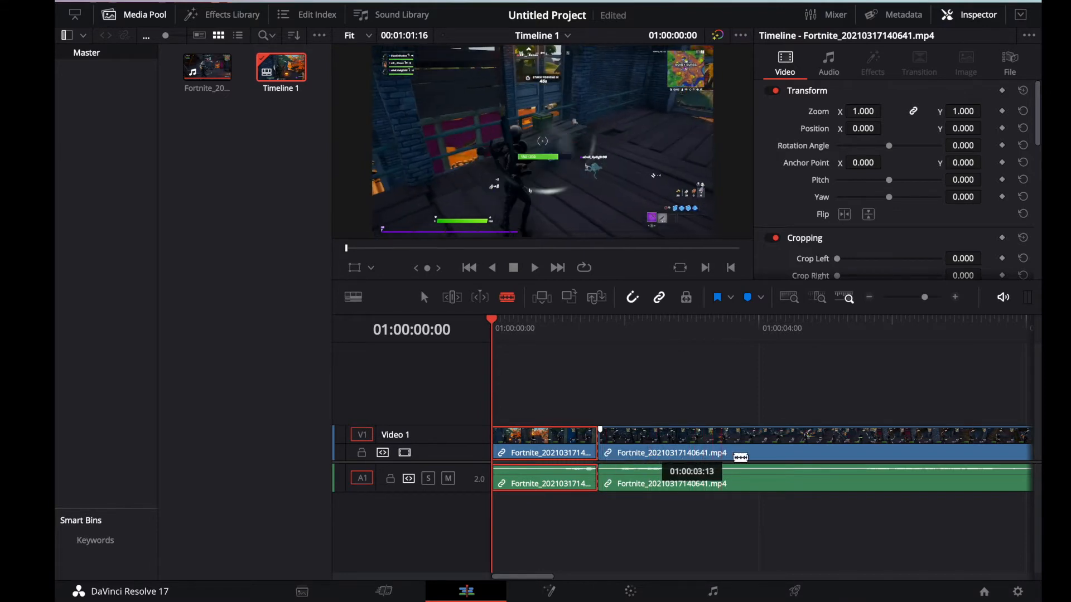
{"action": "left_click", "coordinate": [760, 458]}
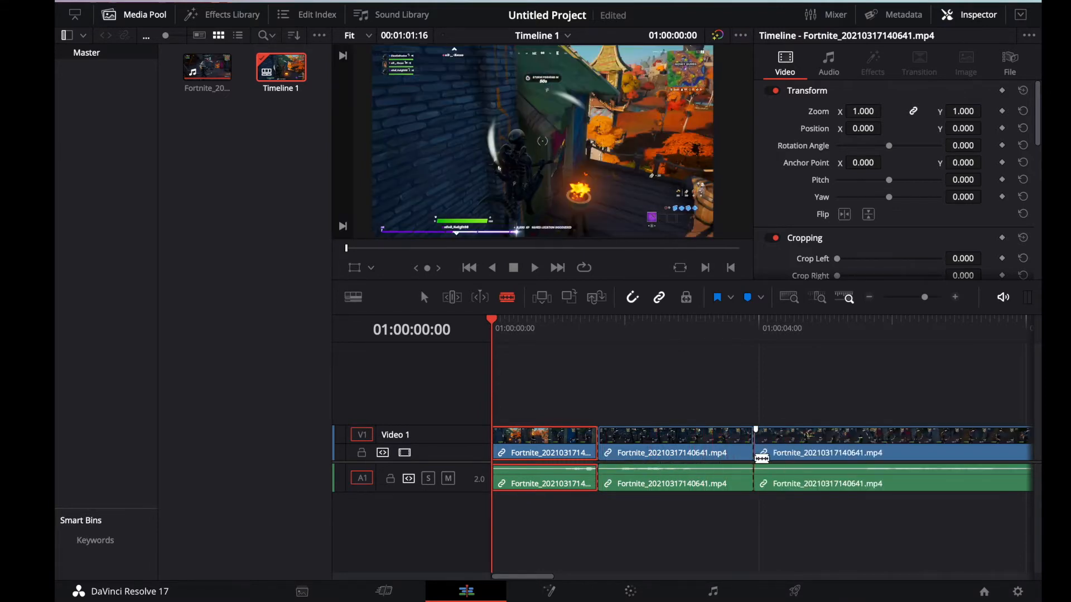
{"action": "key", "text": "a"}
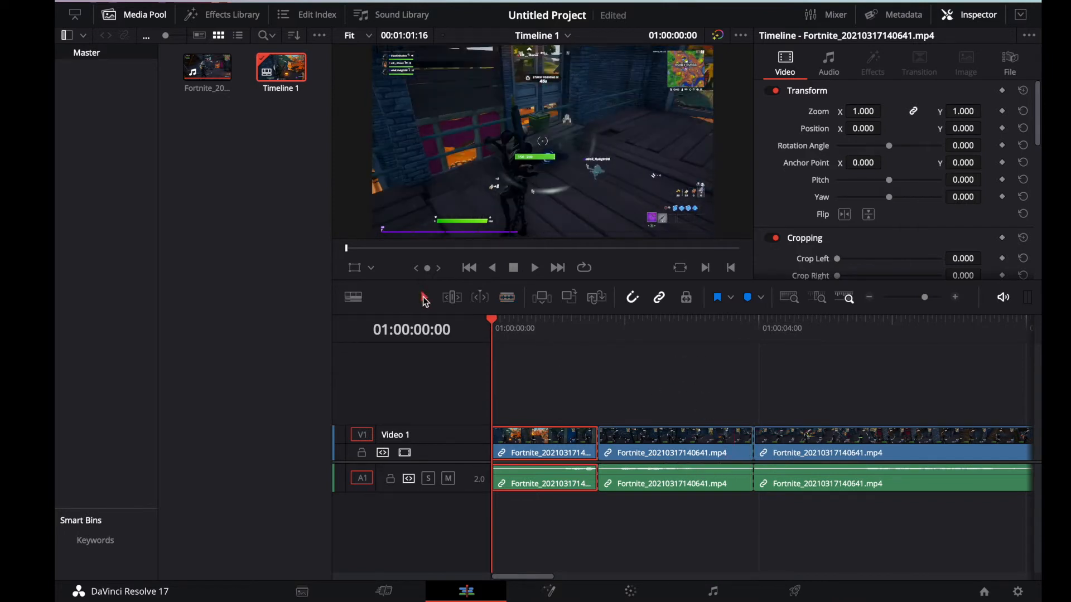
{"action": "left_click", "coordinate": [636, 446]}
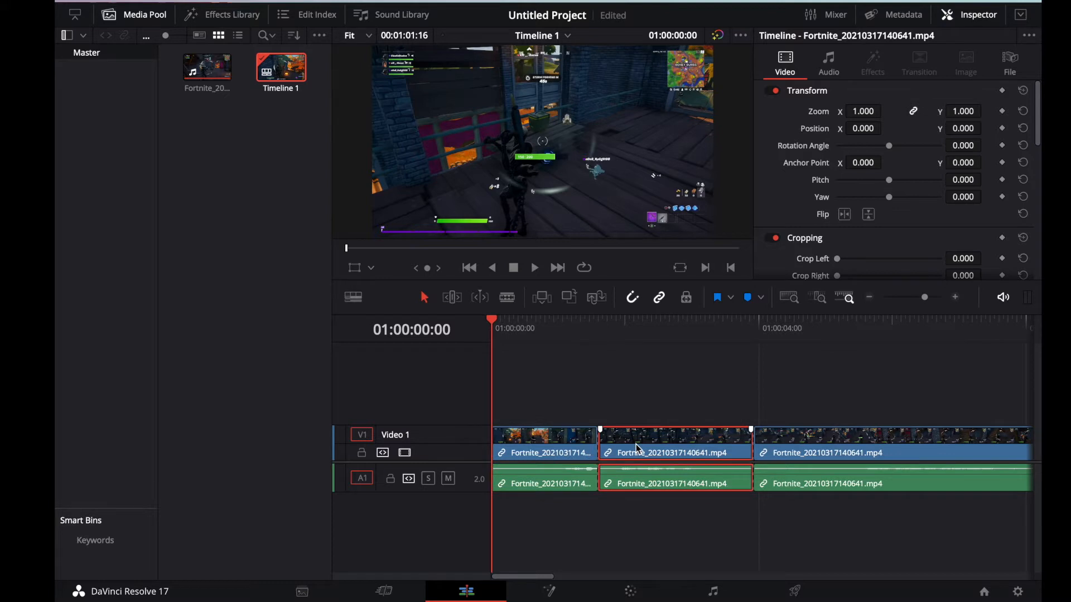
{"action": "key", "text": "Delete"}
Step: Preview the timeline from the end of the first clip into the gap after it
{"action": "left_click", "coordinate": [583, 434]}
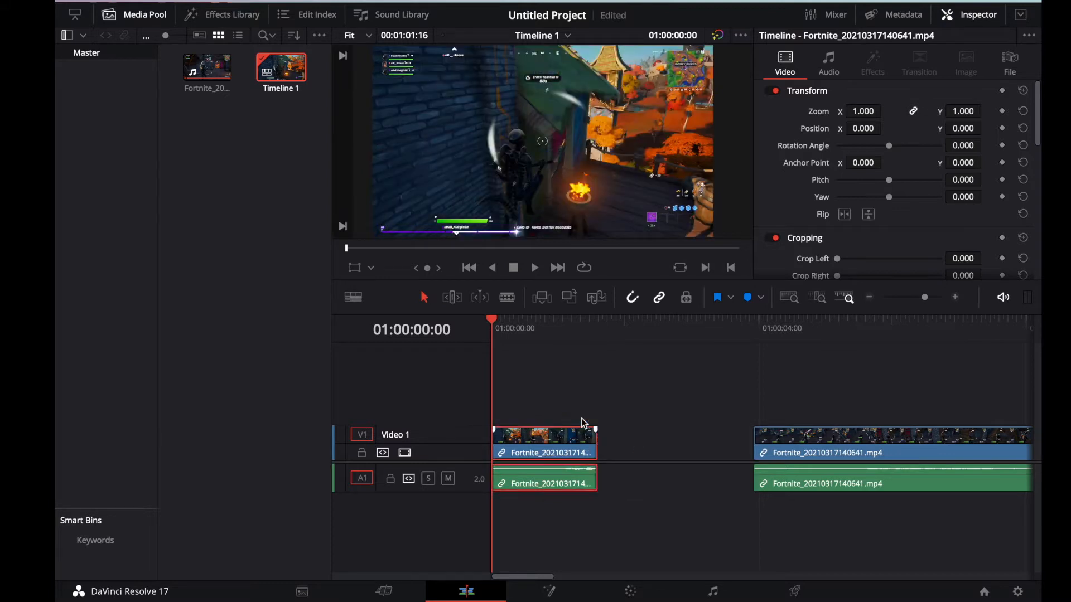
{"action": "left_click", "coordinate": [595, 326]}
{"action": "left_click", "coordinate": [565, 328]}
{"action": "key", "text": "space"}
{"action": "left_click_drag", "start_coordinate": [593, 331], "coordinate": [553, 329]}
Step: Close the gap by moving the second clip against the end of the first, and return the playhead to the start
{"action": "left_click", "coordinate": [769, 446]}
{"action": "left_click_drag", "start_coordinate": [769, 446], "coordinate": [623, 451]}
{"action": "left_click_drag", "start_coordinate": [567, 331], "coordinate": [489, 331]}
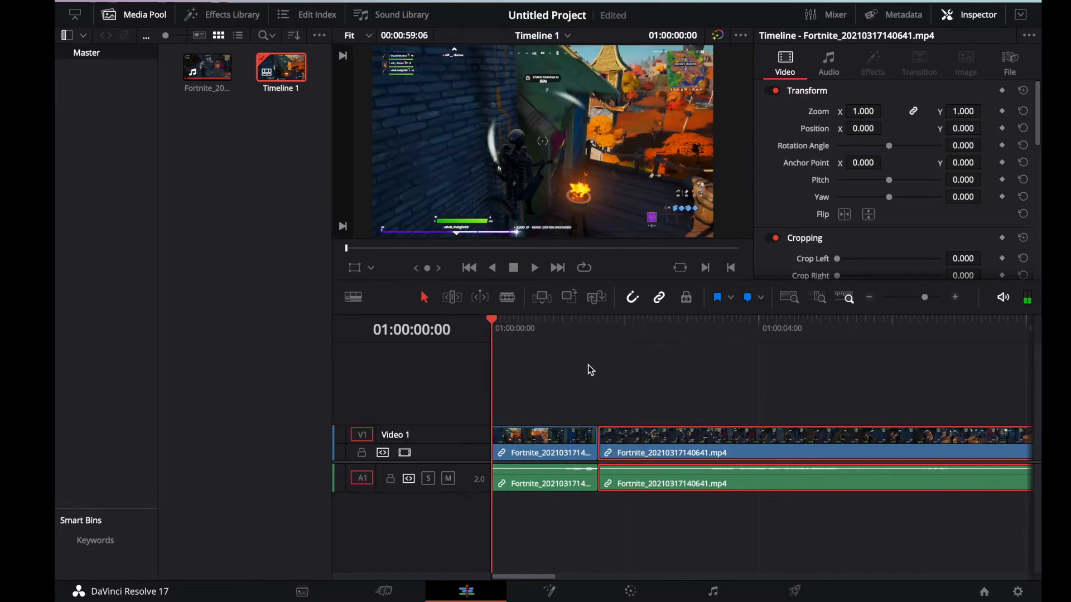
Step: Apply a Diamond Iris video transition to the cut between the two clips
{"action": "left_click", "coordinate": [233, 14]}
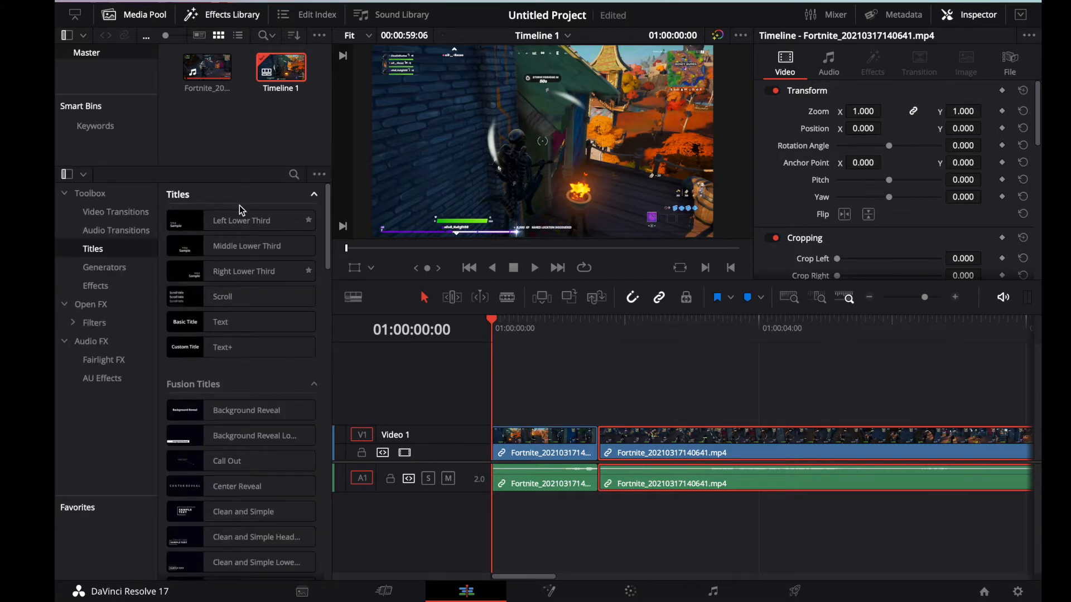
{"action": "left_click", "coordinate": [144, 214]}
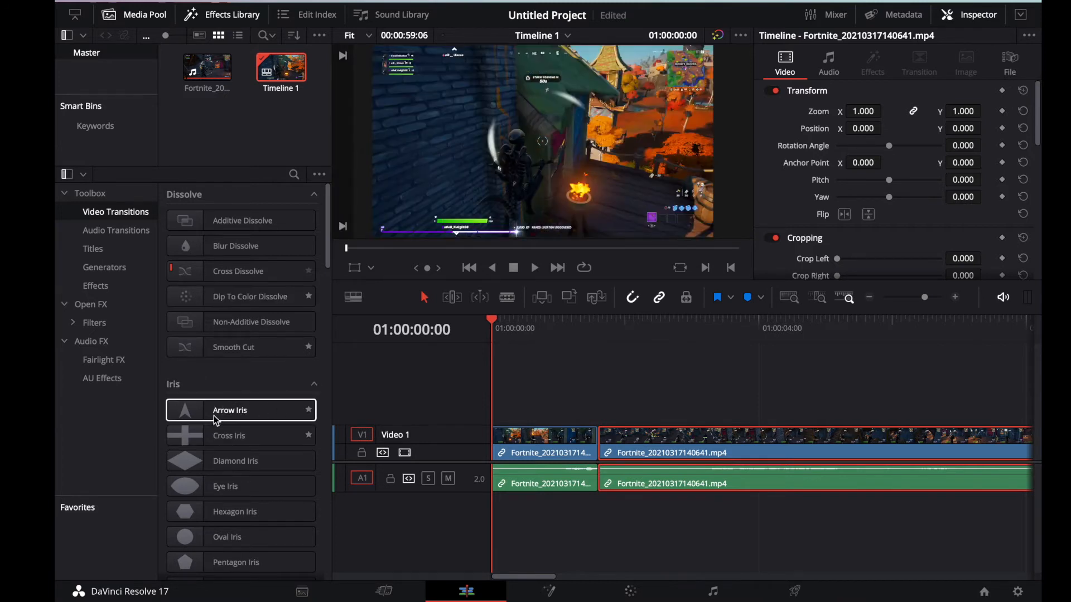
{"action": "left_click_drag", "start_coordinate": [215, 460], "coordinate": [622, 441]}
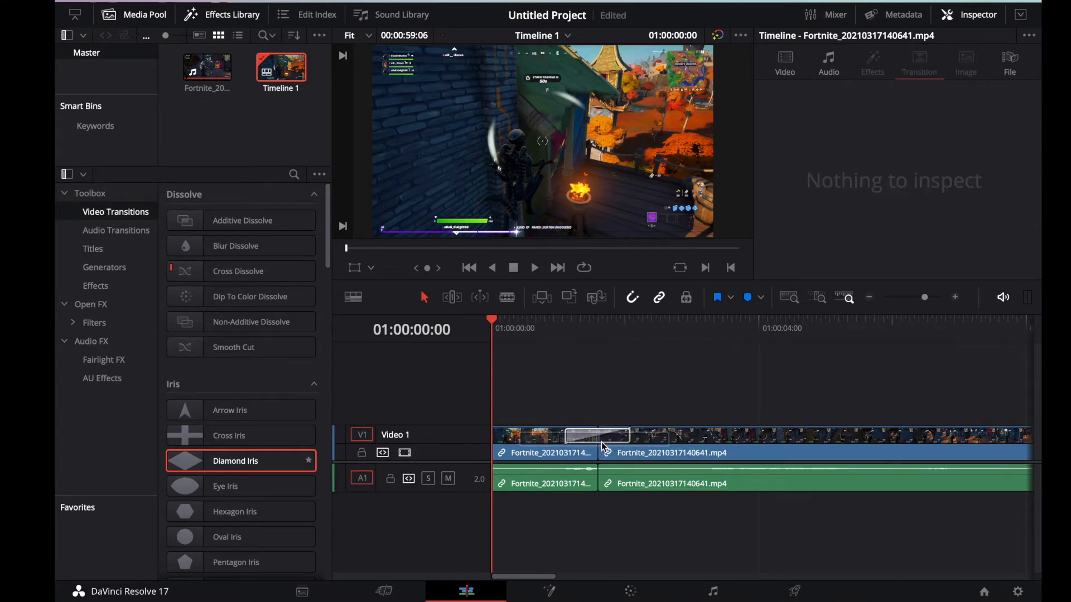
Step: Shorten the Diamond Iris transition to 0.2 seconds (6 frames)
{"action": "left_click", "coordinate": [612, 437]}
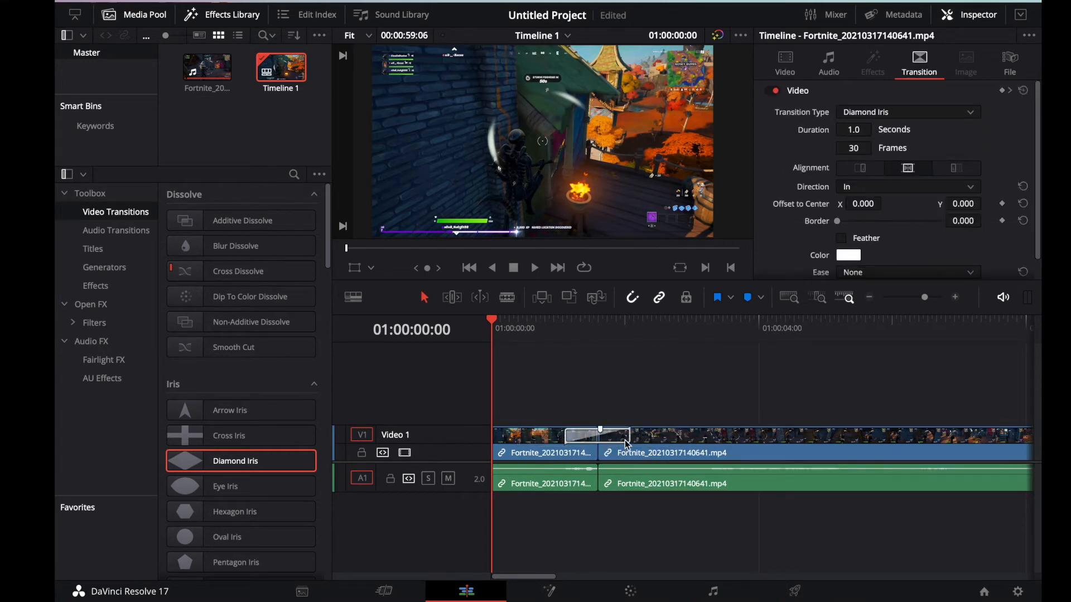
{"action": "left_click", "coordinate": [627, 441]}
{"action": "left_click_drag", "start_coordinate": [635, 443], "coordinate": [614, 442]}
{"action": "left_click_drag", "start_coordinate": [644, 442], "coordinate": [597, 439]}
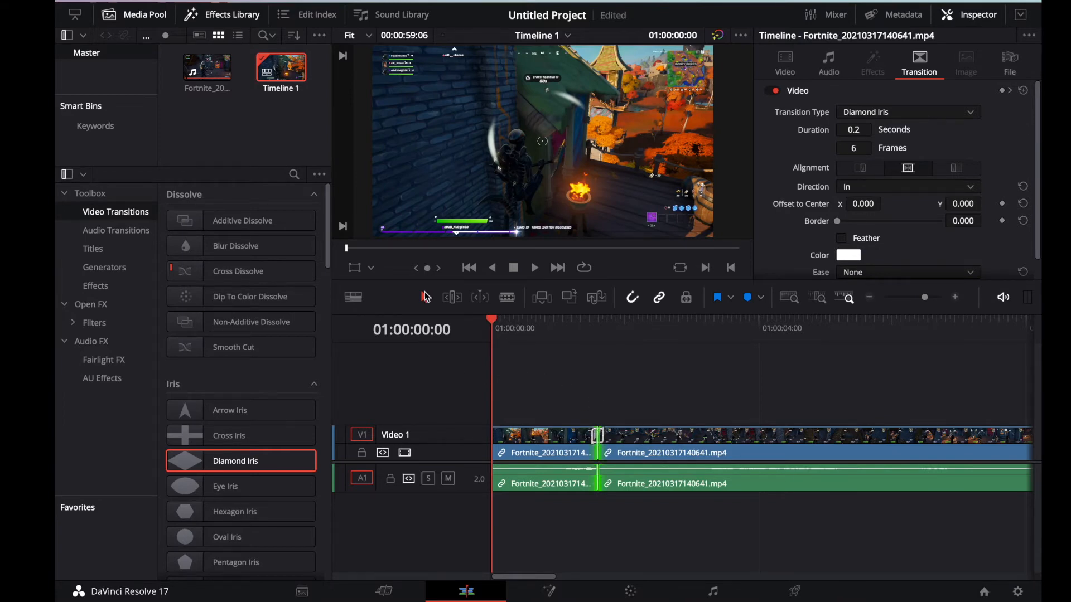
Step: Import the Crash Bandicoot Woah green screen video from the Meme Green screens folder on the Desktop
{"action": "left_click", "coordinate": [181, 1]}
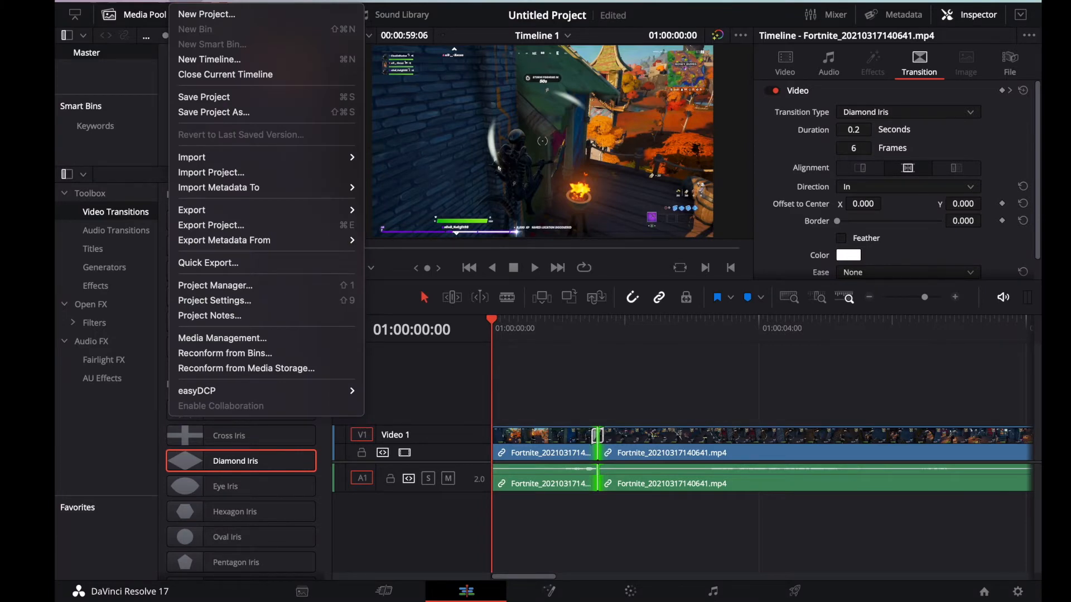
{"action": "mouse_move", "coordinate": [233, 159]}
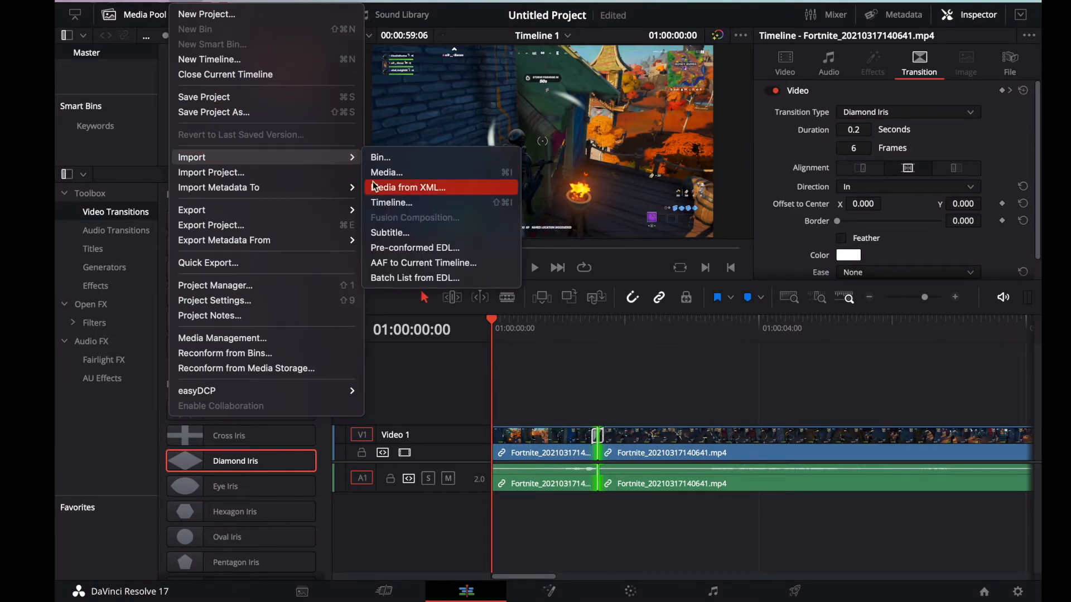
{"action": "left_click", "coordinate": [402, 177]}
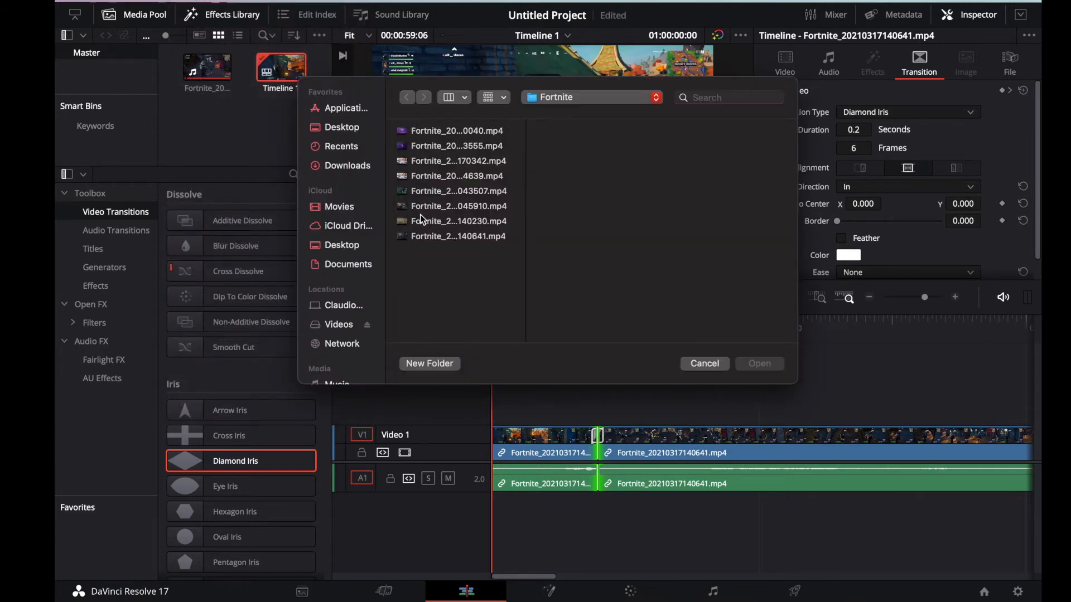
{"action": "left_click", "coordinate": [340, 127]}
{"action": "left_click", "coordinate": [424, 172]}
{"action": "left_click", "coordinate": [568, 189]}
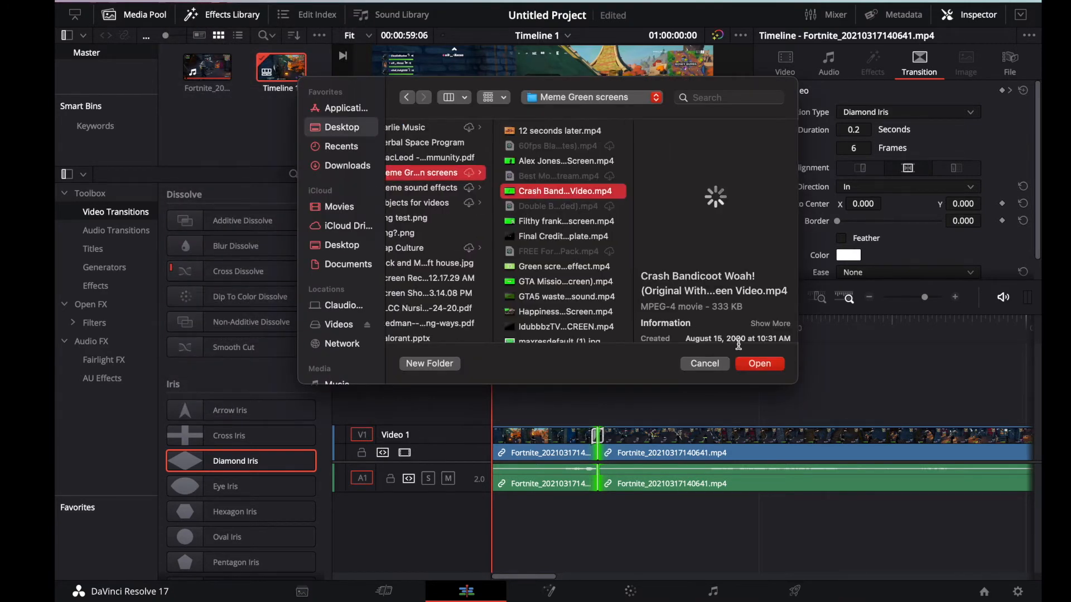
{"action": "left_click", "coordinate": [759, 363]}
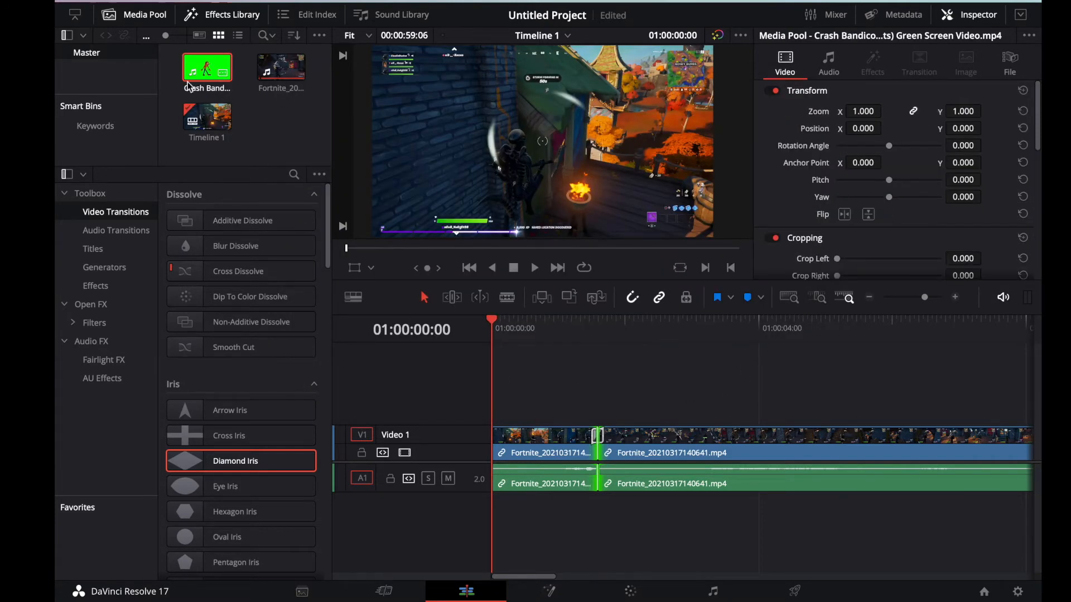
Step: Place the Crash Bandicoot clip on a new video track above the gameplay, starting about 18 frames in, and set the playhead just before it
{"action": "left_click", "coordinate": [219, 15]}
{"action": "left_click", "coordinate": [217, 79]}
{"action": "left_click_drag", "start_coordinate": [217, 80], "coordinate": [559, 401]}
{"action": "mouse_move", "coordinate": [493, 322]}
{"action": "left_mouse_down"}
{"action": "mouse_move", "coordinate": [565, 336]}
{"action": "mouse_move", "coordinate": [511, 332]}
{"action": "left_mouse_up"}
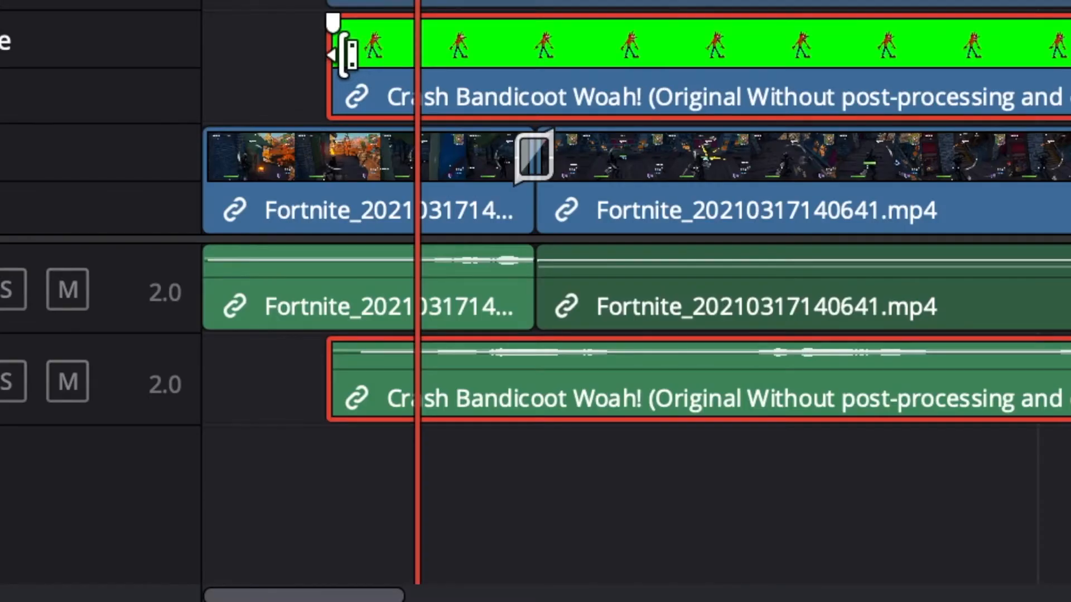
{"action": "mouse_move", "coordinate": [333, 57]}
{"action": "left_mouse_down"}
{"action": "mouse_move", "coordinate": [449, 59]}
{"action": "mouse_move", "coordinate": [337, 69]}
{"action": "left_mouse_up"}
{"action": "left_click_drag", "start_coordinate": [558, 328], "coordinate": [510, 332]}
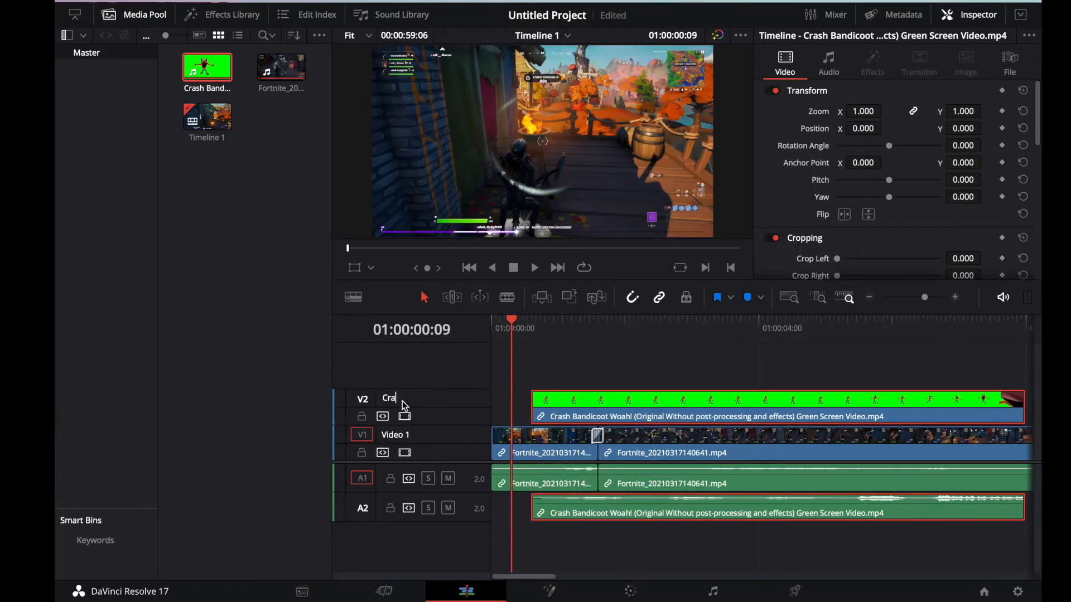
Step: Rename the green screen clip's video track as Crash meme and the gameplay's video track as OG video
{"action": "type", "text": "meme"}
{"action": "double_click", "coordinate": [403, 436]}
{"action": "type", "text": "OG video"}
{"action": "key", "text": "Return"}
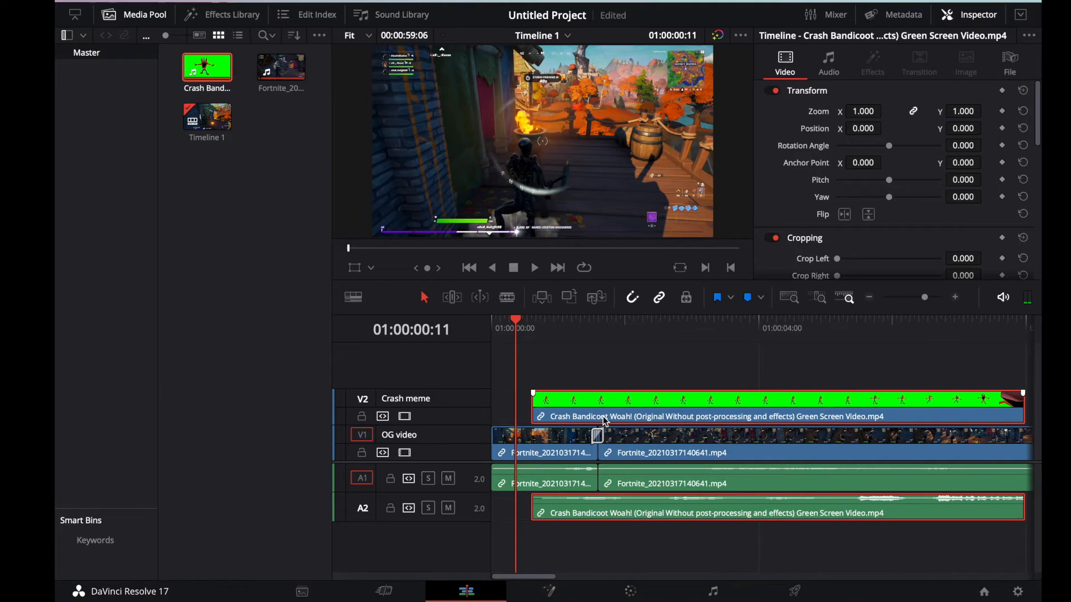
Step: Open the Crash Bandicoot clip for color grading, add an alpha output, and connect node 01's key output to it
{"action": "left_click", "coordinate": [631, 591]}
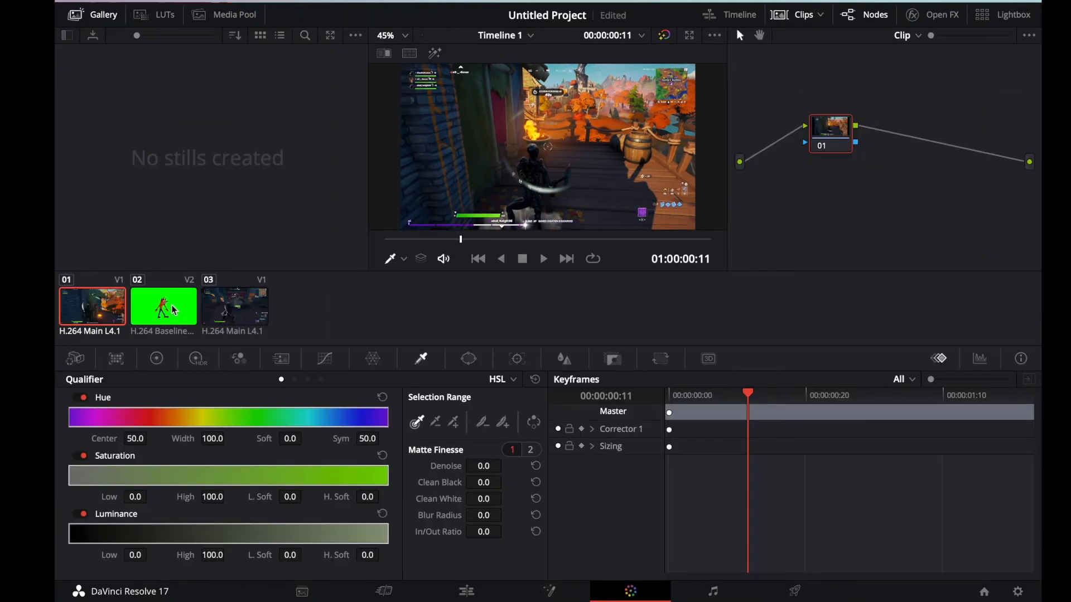
{"action": "left_click", "coordinate": [174, 311]}
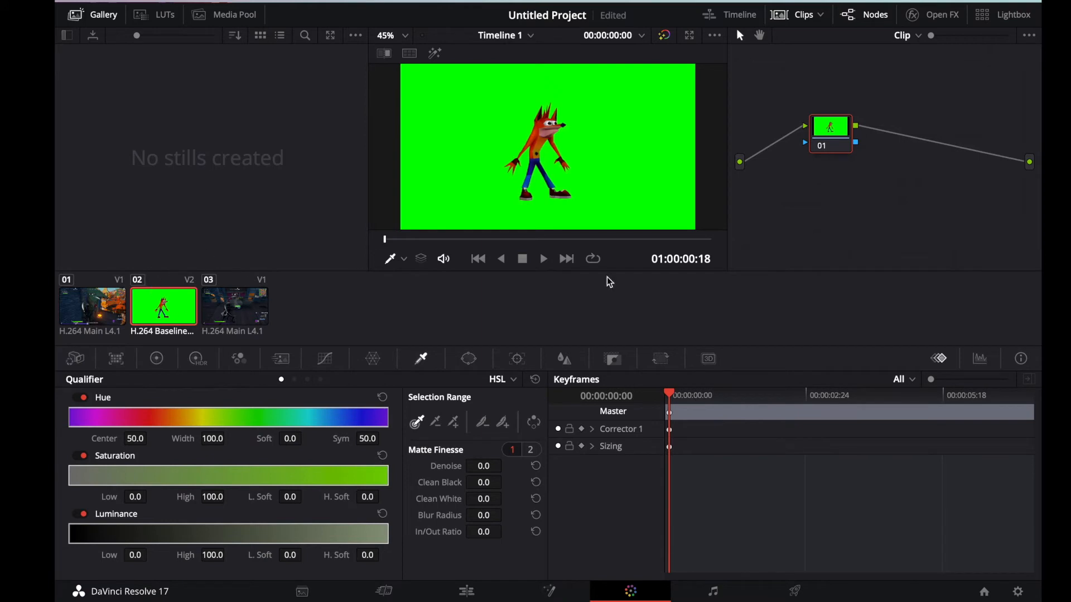
{"action": "right_click", "coordinate": [893, 180]}
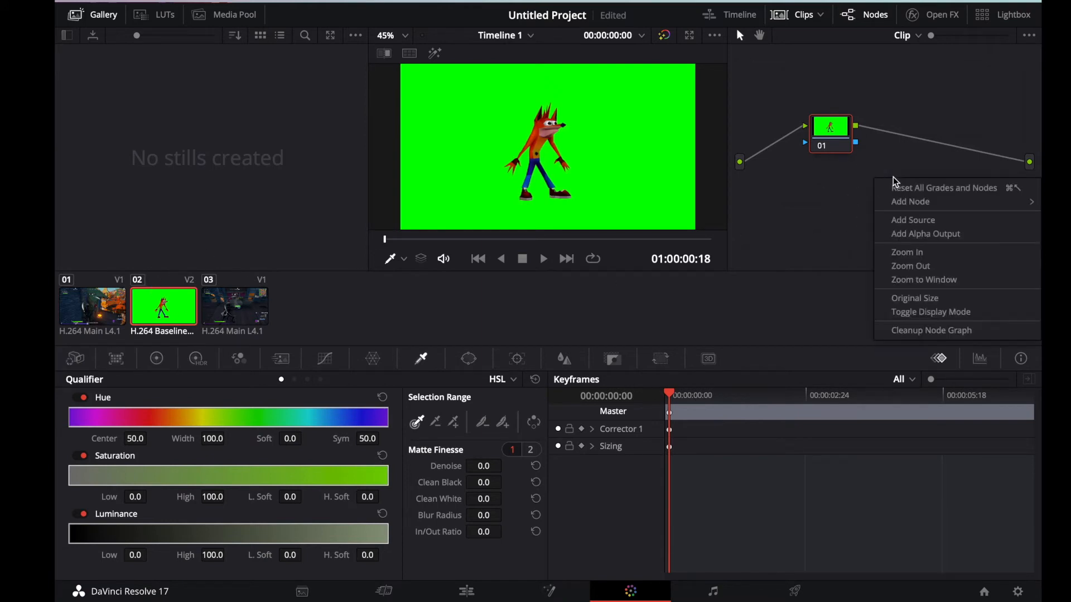
{"action": "left_click", "coordinate": [916, 235]}
{"action": "left_click_drag", "start_coordinate": [858, 143], "coordinate": [1032, 192]}
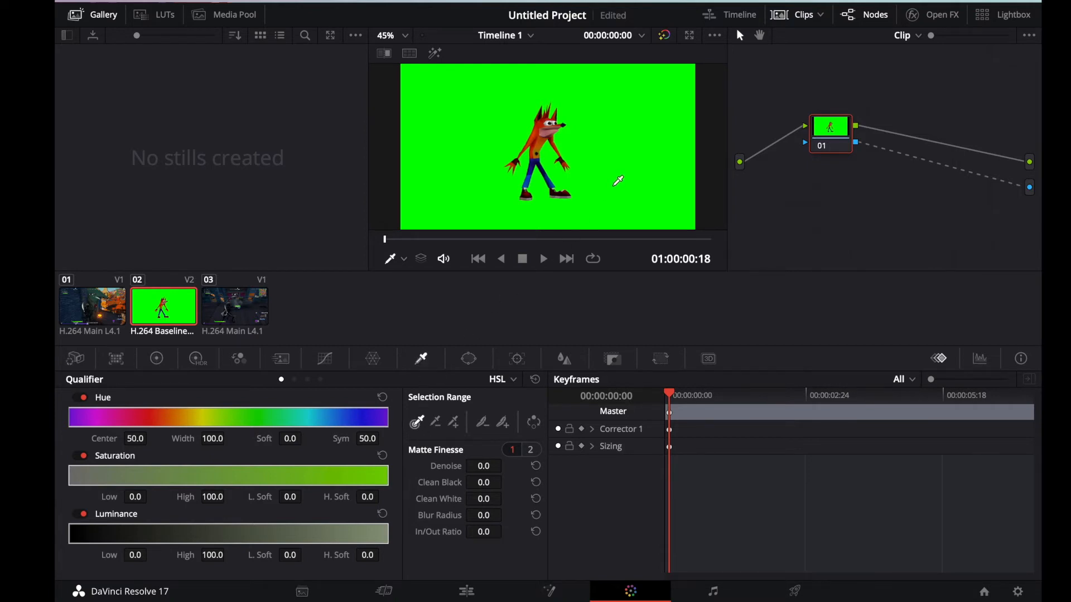
Step: Sample the green background with the HSL qualifier and invert the selection to key it out
{"action": "left_click", "coordinate": [618, 181]}
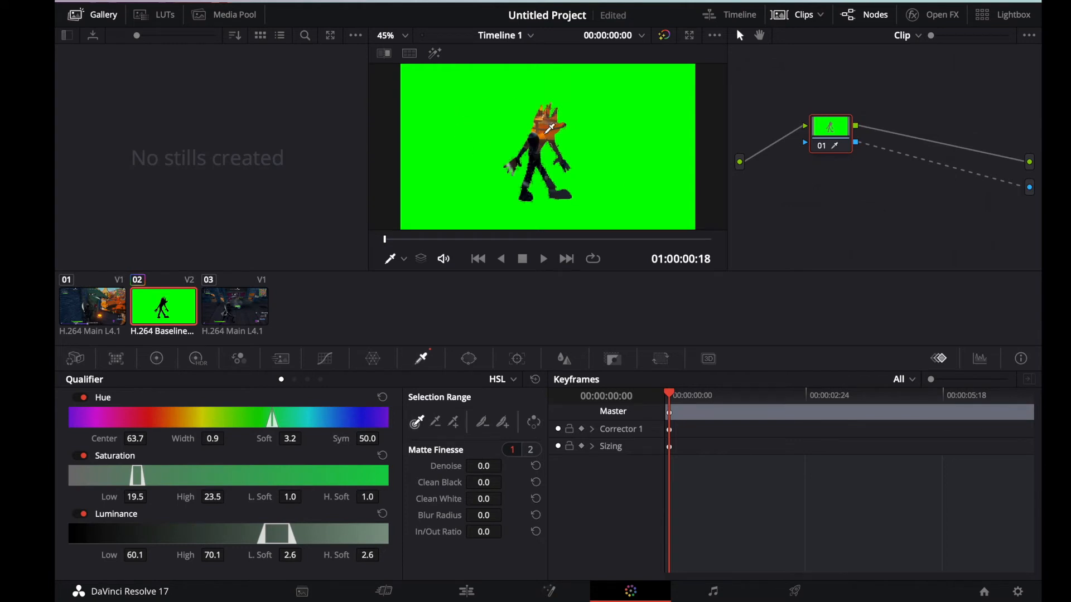
{"action": "key", "text": "super+z"}
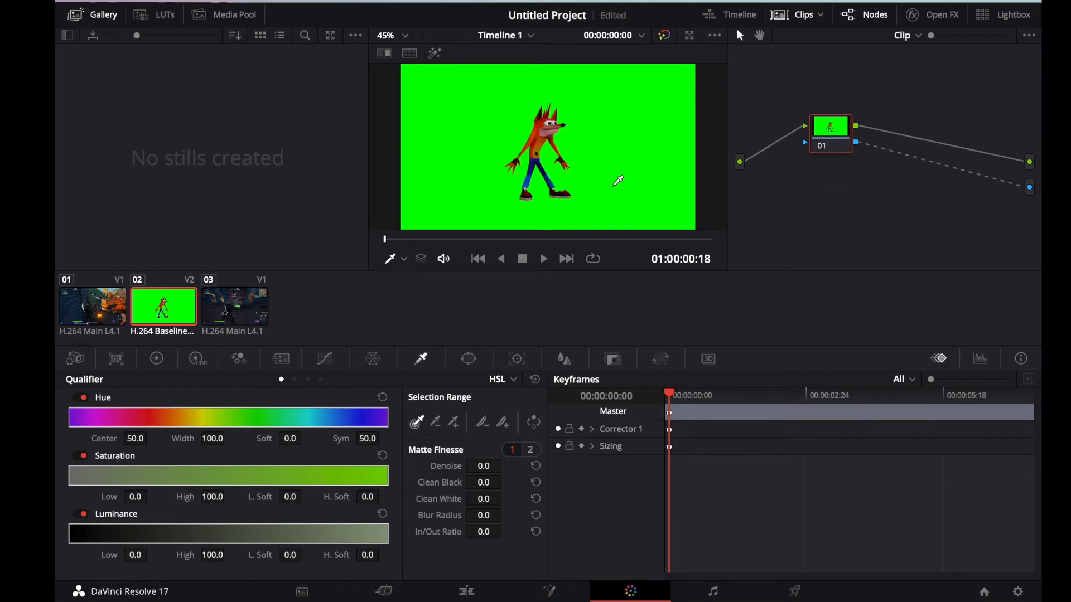
{"action": "left_click", "coordinate": [615, 184]}
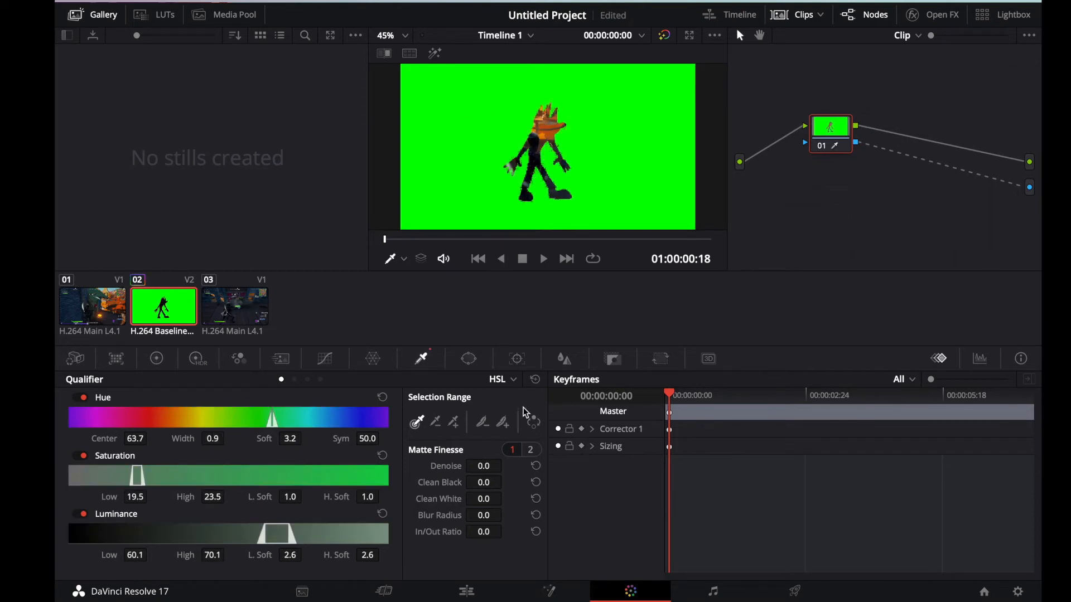
{"action": "left_click", "coordinate": [534, 425]}
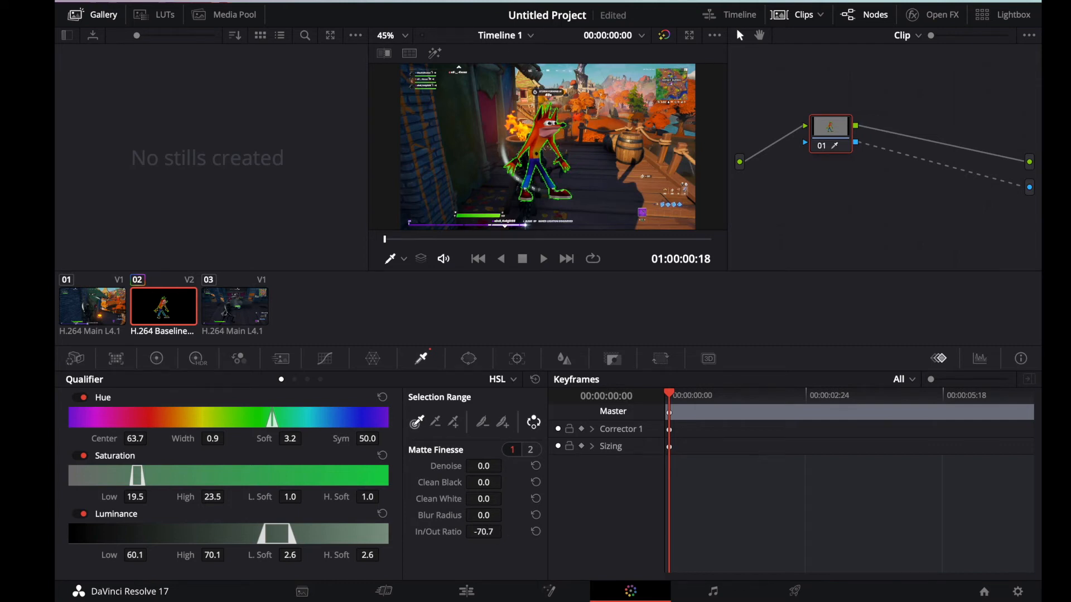
Step: Refine the key's matte with an In/Out Ratio of -100.0 and a Blur Radius of 10.3
{"action": "left_click_drag", "start_coordinate": [488, 532], "coordinate": [488, 532]}
{"action": "left_click_drag", "start_coordinate": [487, 515], "coordinate": [489, 514]}
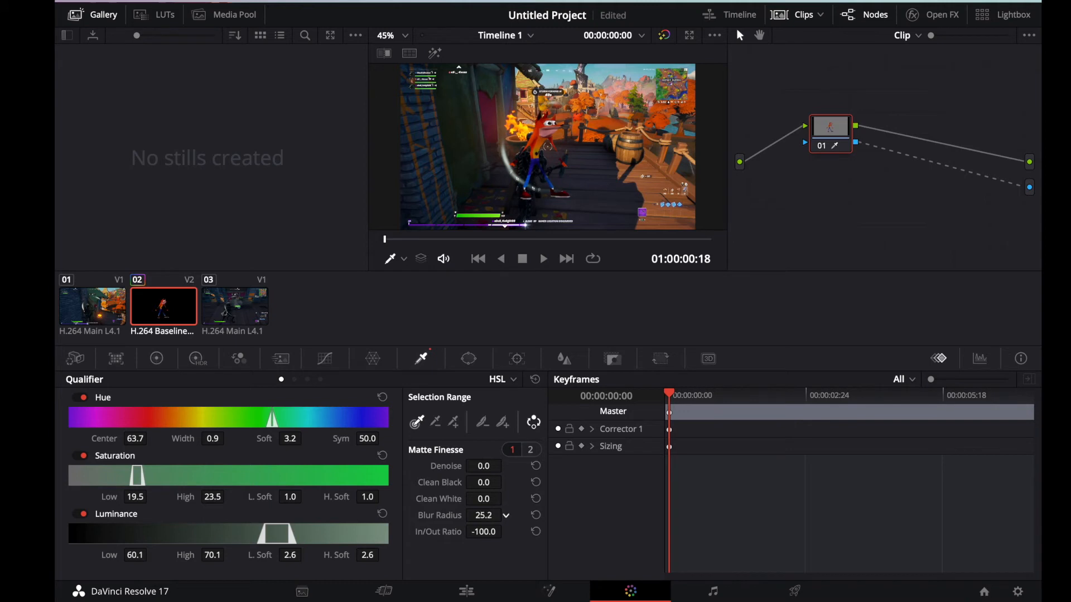
{"action": "mouse_move", "coordinate": [506, 515]}
{"action": "left_mouse_down"}
{"action": "mouse_move", "coordinate": [494, 519]}
{"action": "mouse_move", "coordinate": [508, 516]}
{"action": "left_mouse_up"}
Step: Add the leftover green fringe around the character's shoulder and hand to the key's softness range
{"action": "scroll", "coordinate": [565, 192], "scroll_direction": "up", "scroll_amount": 3}
{"action": "scroll", "coordinate": [563, 194], "scroll_direction": "up", "scroll_amount": 3}
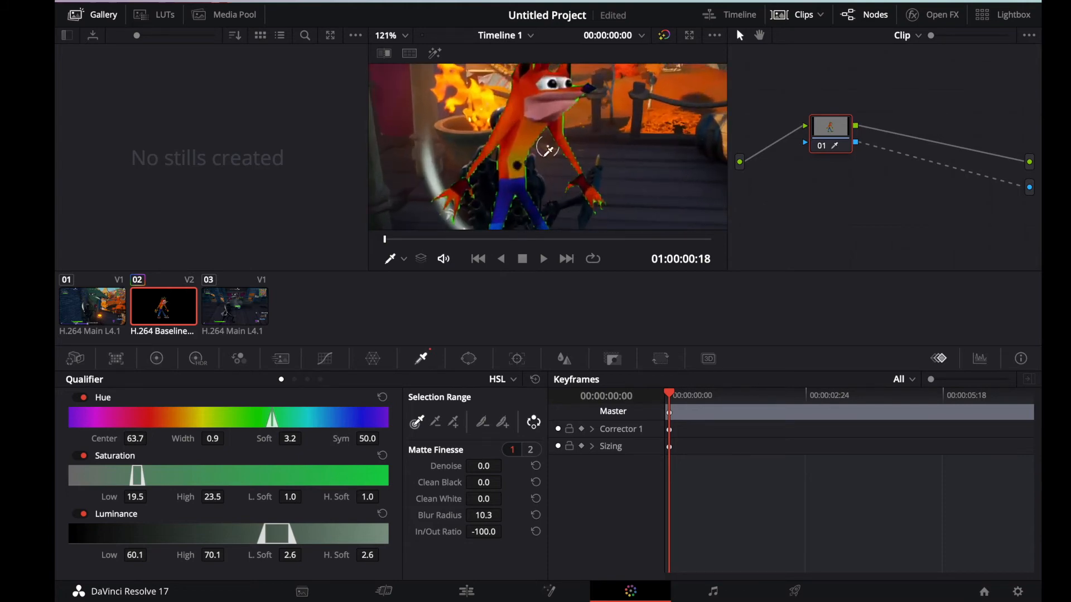
{"action": "left_click", "coordinate": [503, 422]}
{"action": "left_click", "coordinate": [566, 122]}
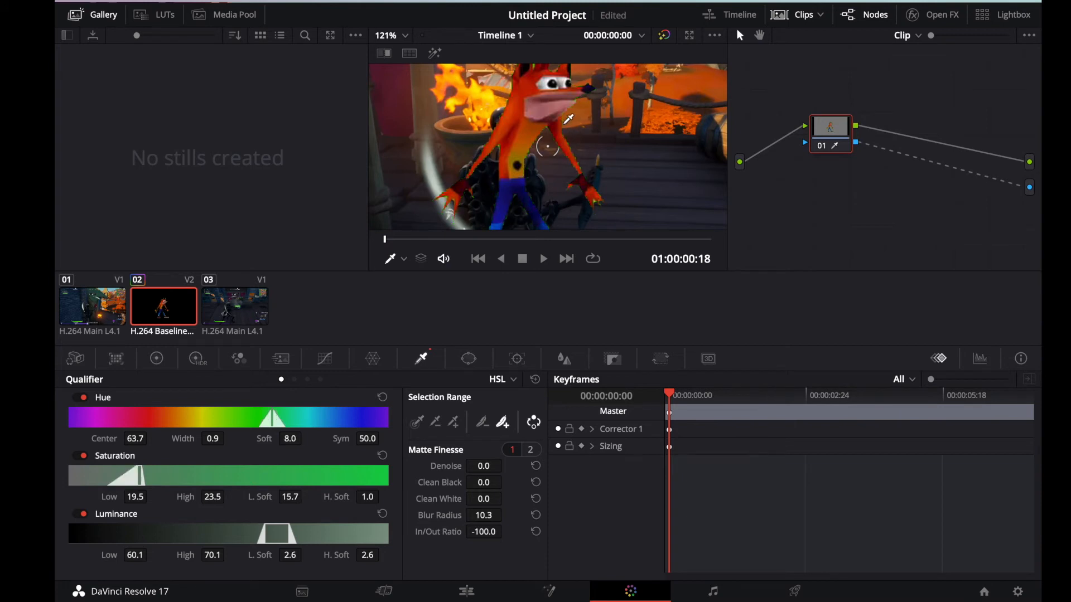
{"action": "scroll", "coordinate": [529, 163], "scroll_direction": "down", "scroll_amount": 2}
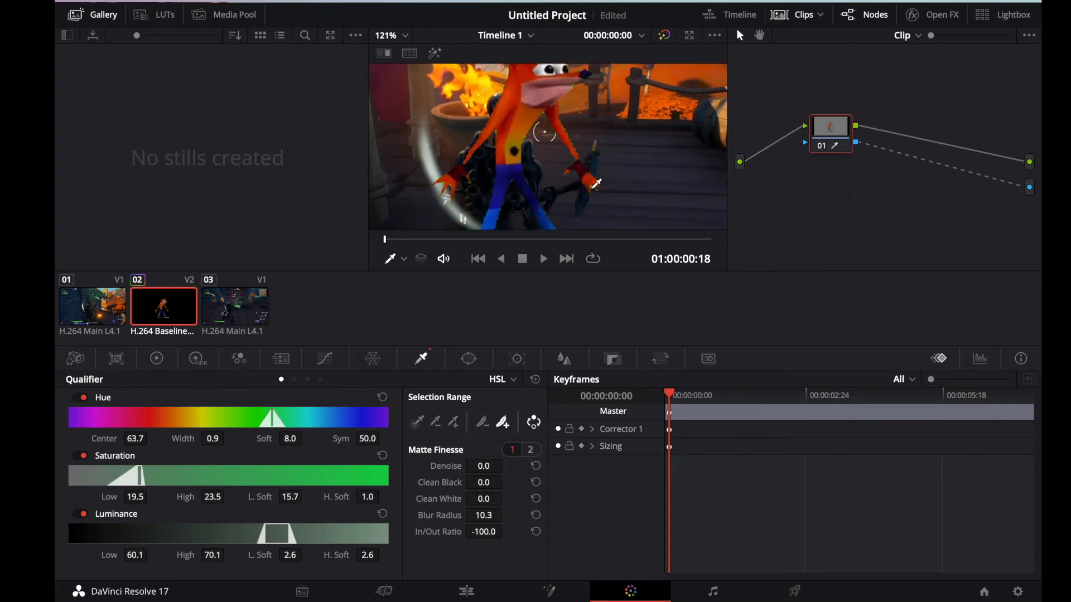
{"action": "left_click", "coordinate": [596, 184]}
{"action": "scroll", "coordinate": [558, 157], "scroll_direction": "up", "scroll_amount": 4}
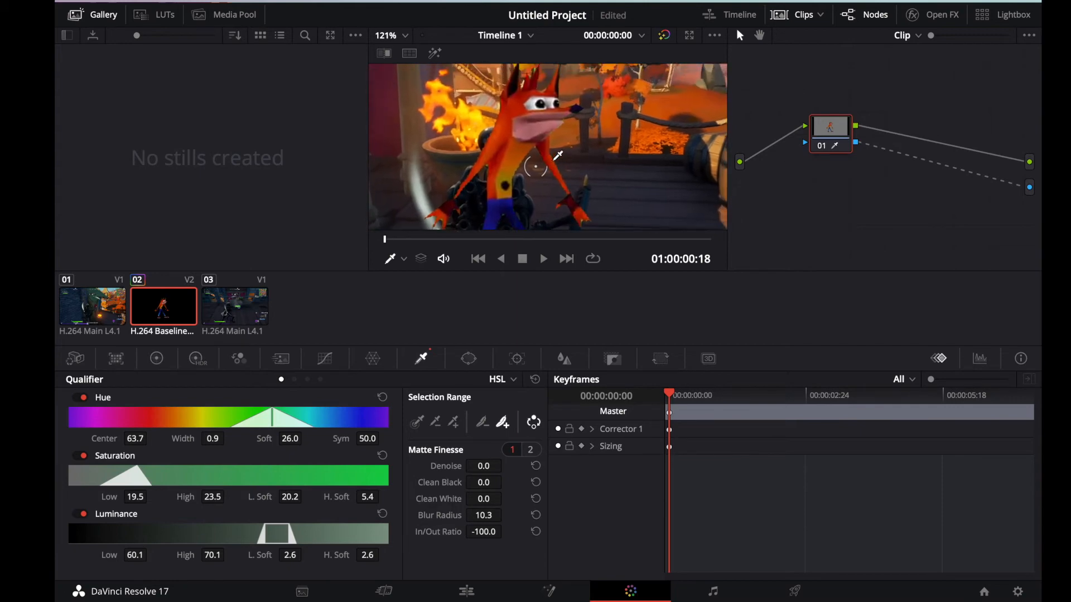
{"action": "scroll", "coordinate": [558, 155], "scroll_direction": "right", "scroll_amount": 3}
{"action": "scroll", "coordinate": [533, 167], "scroll_direction": "down", "scroll_amount": 2}
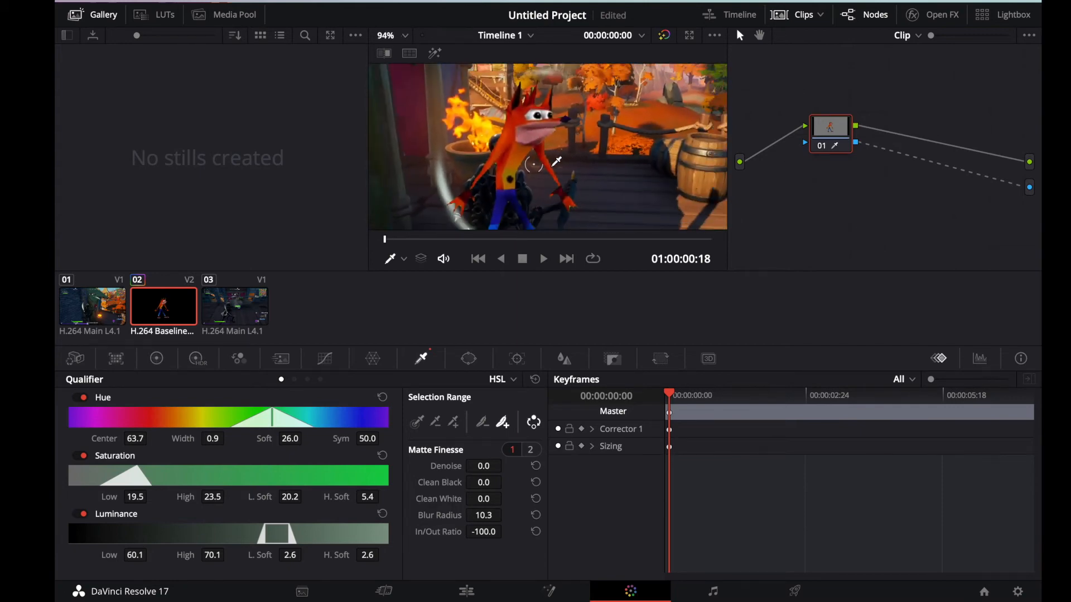
Step: Return to timeline editing and import the image No background for sure.png from the Downloads folder
{"action": "left_click", "coordinate": [466, 591]}
{"action": "left_click", "coordinate": [194, 1]}
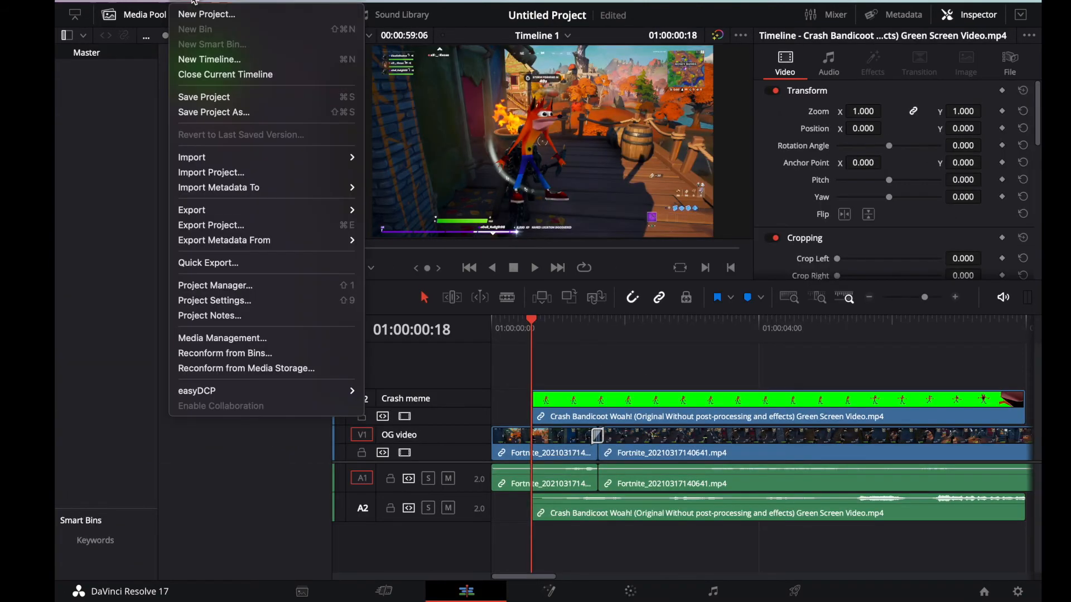
{"action": "mouse_move", "coordinate": [217, 160]}
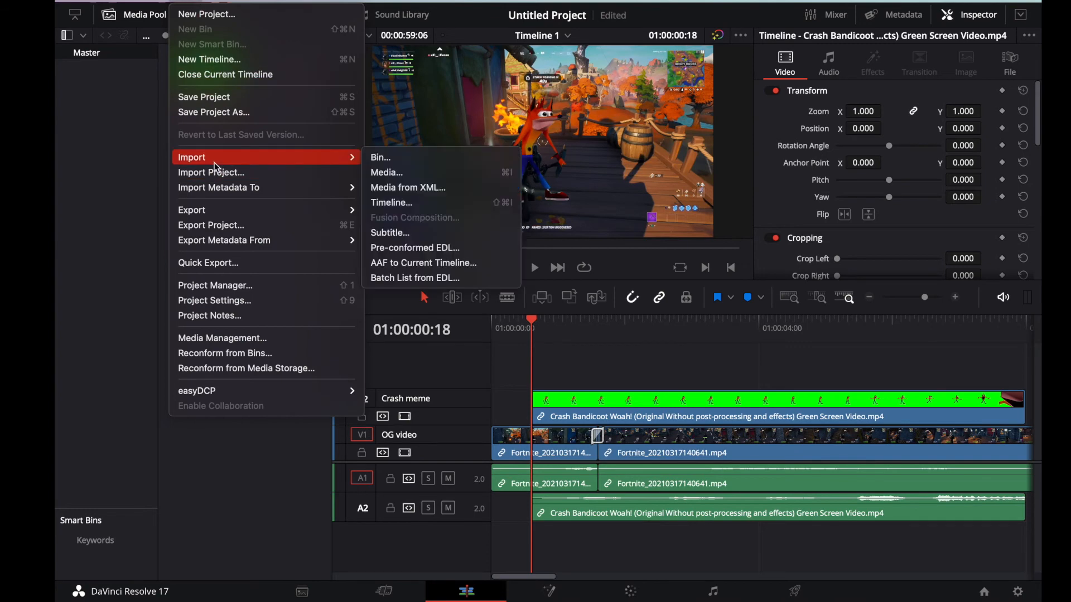
{"action": "left_click", "coordinate": [391, 178]}
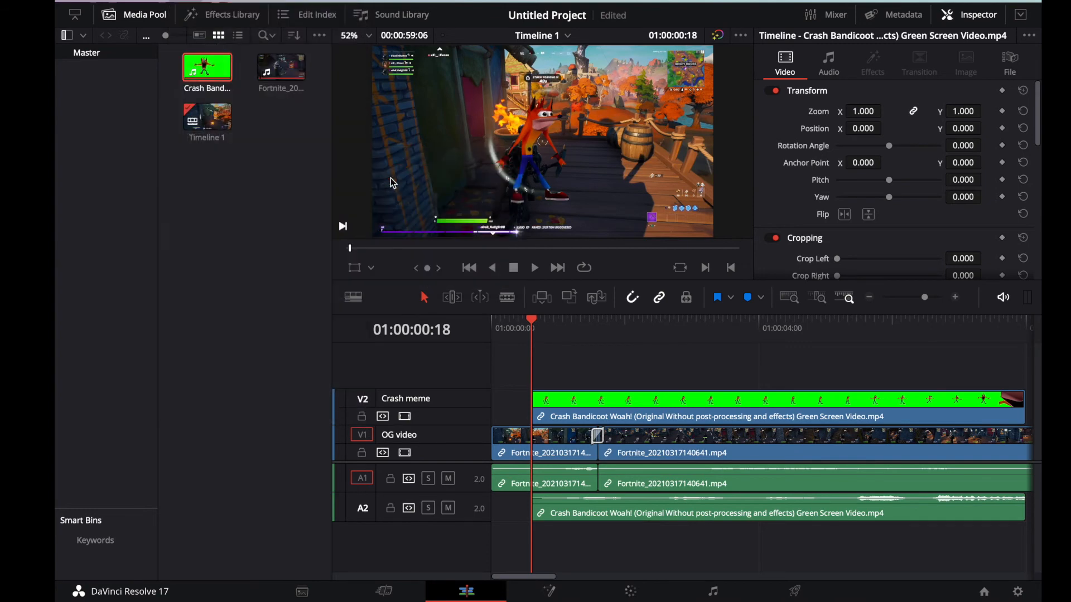
{"action": "scroll", "coordinate": [452, 195], "scroll_direction": "down", "scroll_amount": 5}
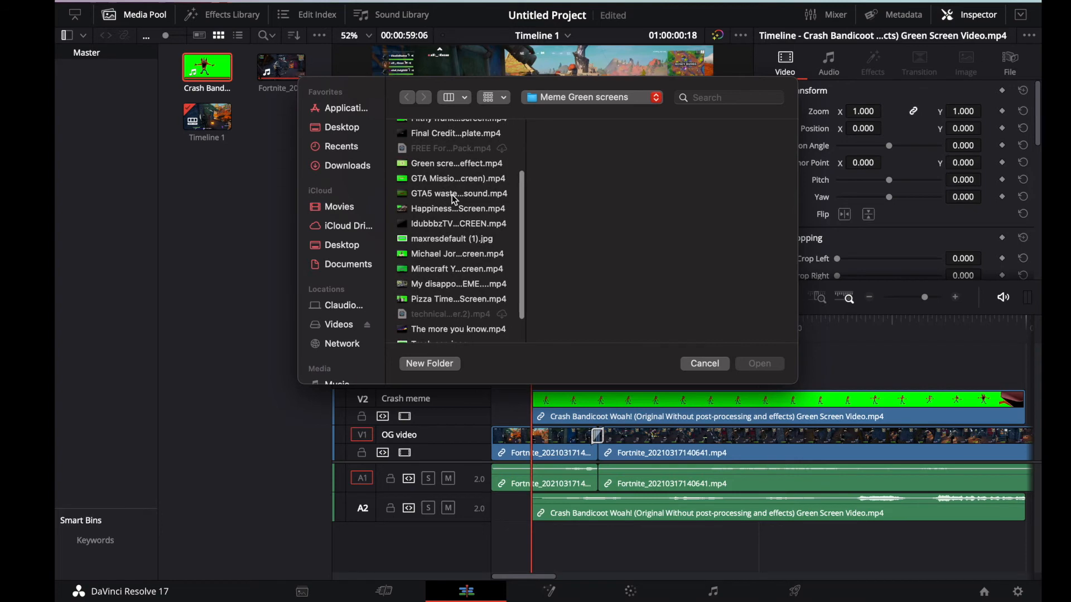
{"action": "left_click", "coordinate": [367, 245]}
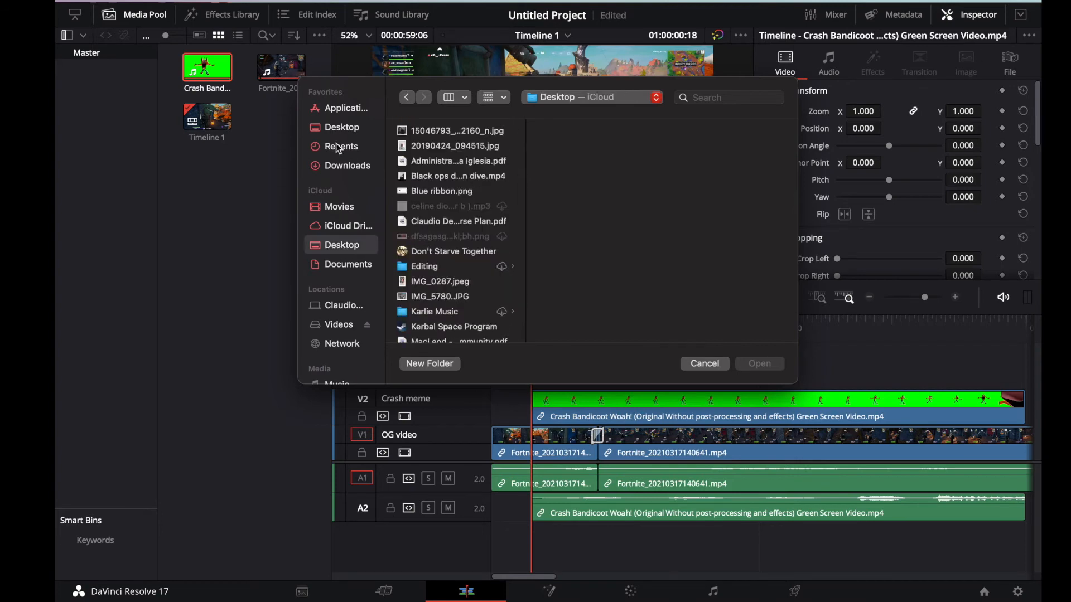
{"action": "left_click", "coordinate": [338, 160]}
{"action": "scroll", "coordinate": [415, 172], "scroll_direction": "down", "scroll_amount": 5}
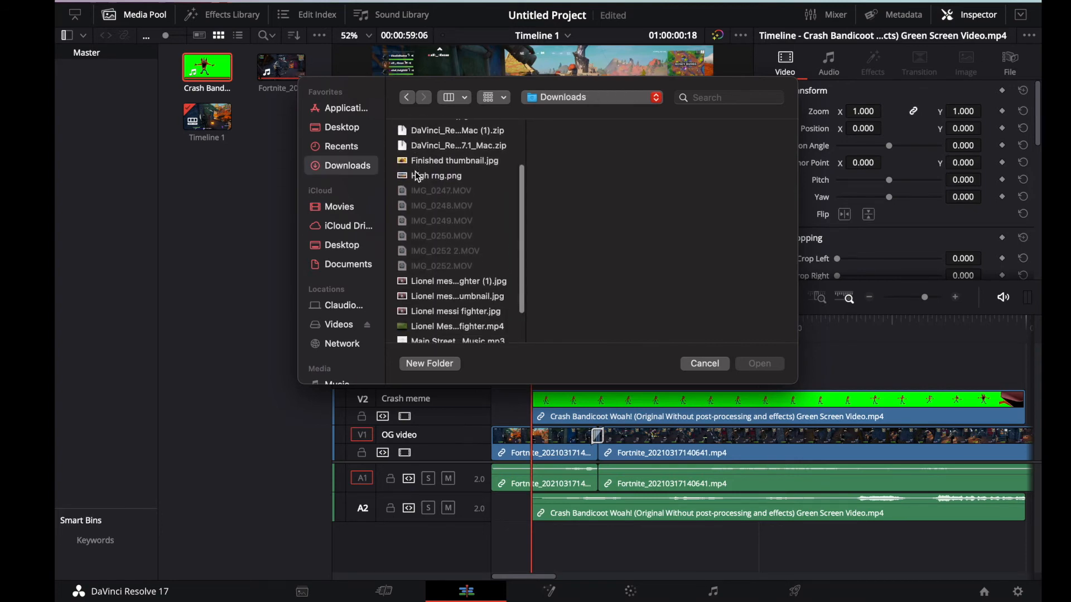
{"action": "scroll", "coordinate": [415, 172], "scroll_direction": "down", "scroll_amount": 2}
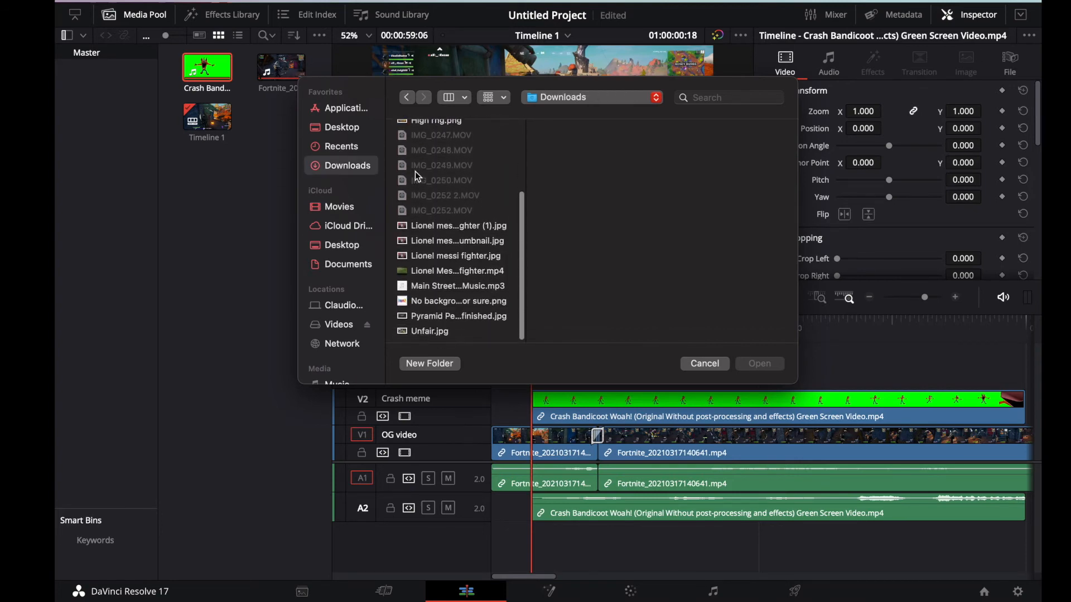
{"action": "left_click", "coordinate": [451, 300]}
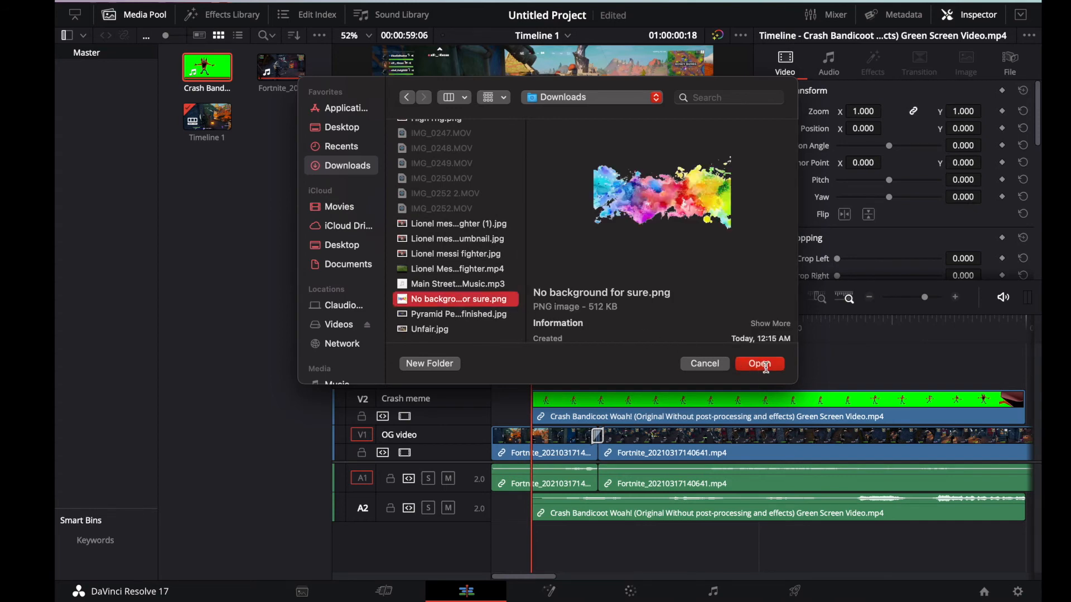
{"action": "left_click", "coordinate": [765, 366]}
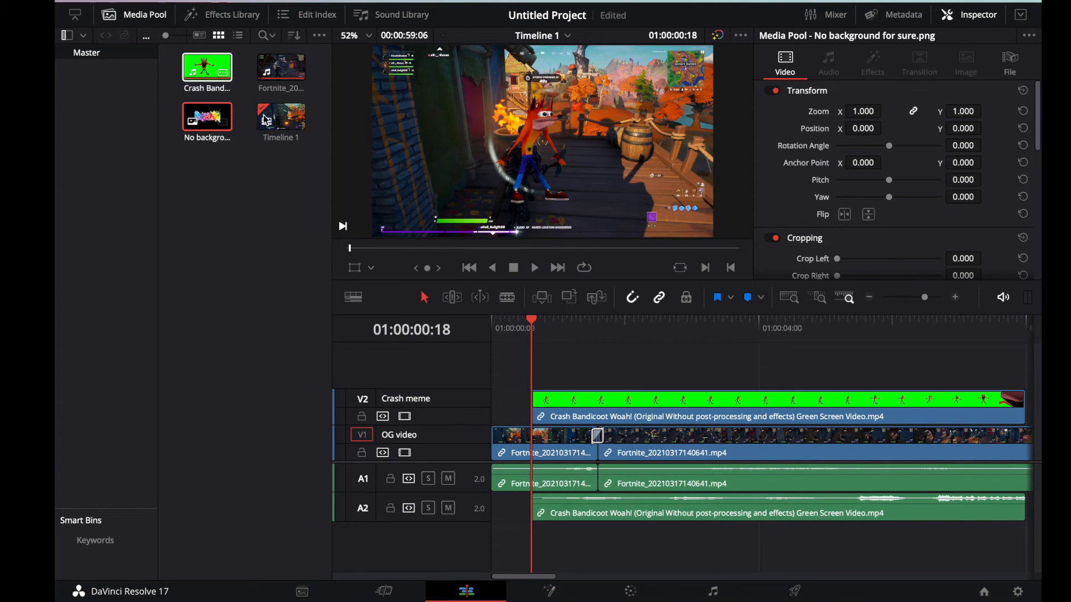
Step: Place the paint splash image on a new video track above the Crash meme track, aligned with the meme clip's start
{"action": "left_click", "coordinate": [145, 15]}
{"action": "left_click", "coordinate": [145, 15]}
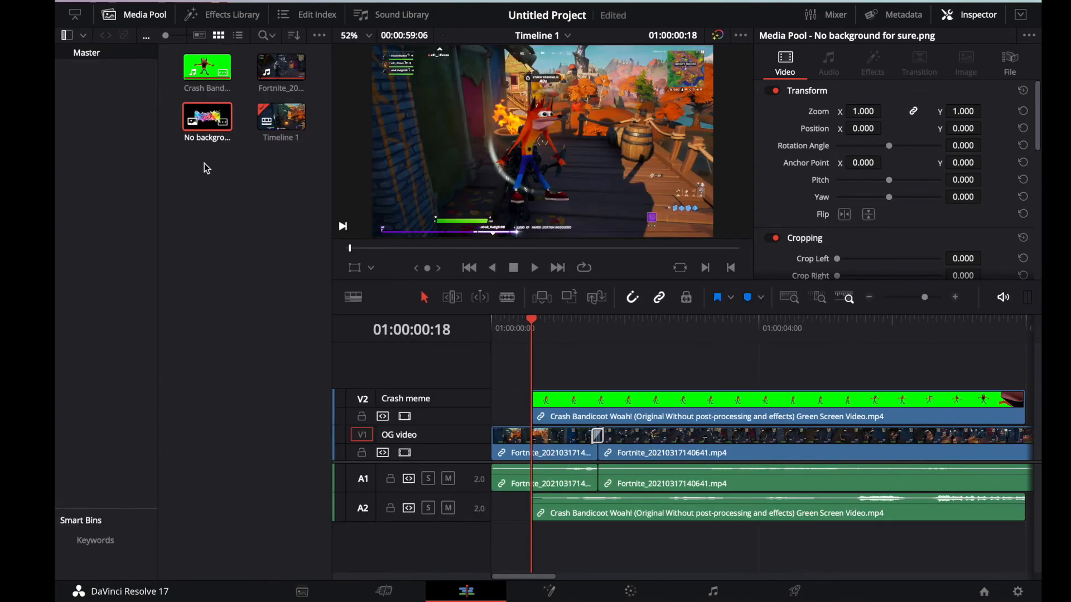
{"action": "left_click_drag", "start_coordinate": [208, 118], "coordinate": [534, 361]}
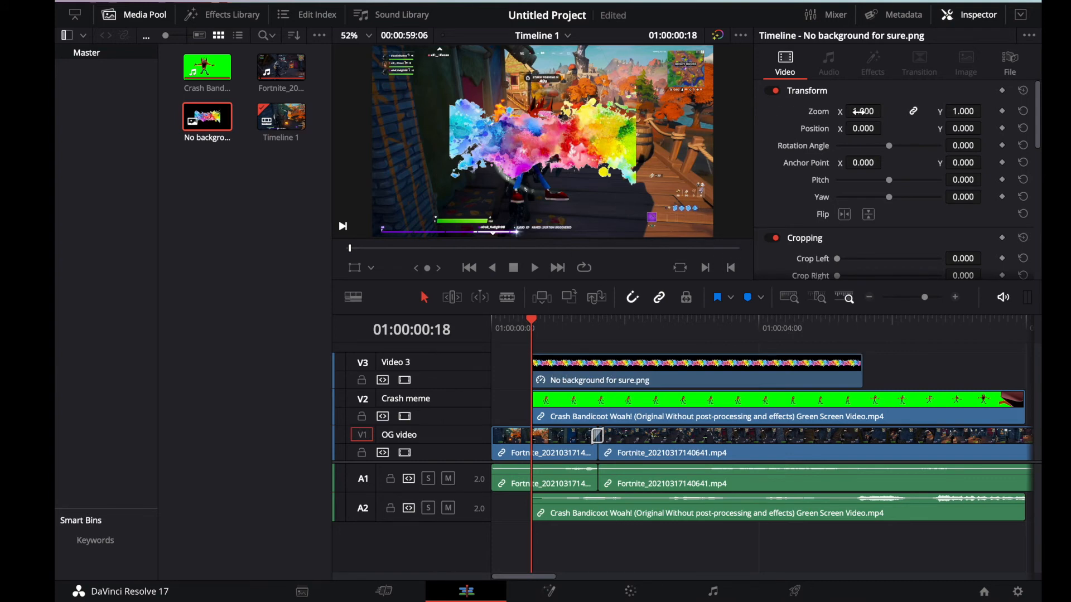
Step: Transform the paint splash image with a Zoom of 1.090, Position X of -53.000 and Pitch of -0.328
{"action": "left_click_drag", "start_coordinate": [864, 111], "coordinate": [882, 129]}
{"action": "mouse_move", "coordinate": [889, 181]}
{"action": "left_mouse_down"}
{"action": "mouse_move", "coordinate": [845, 187]}
{"action": "mouse_move", "coordinate": [908, 186]}
{"action": "mouse_move", "coordinate": [889, 185]}
{"action": "left_mouse_up"}
{"action": "left_click_drag", "start_coordinate": [859, 111], "coordinate": [842, 128]}
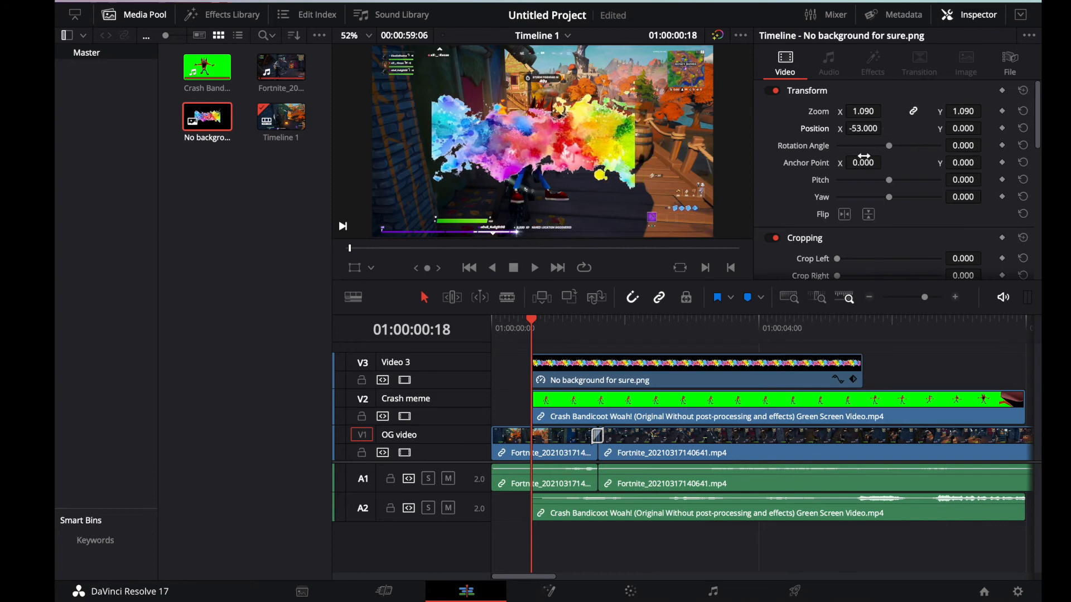
{"action": "mouse_move", "coordinate": [890, 183]}
{"action": "left_mouse_down"}
{"action": "mouse_move", "coordinate": [875, 184]}
{"action": "mouse_move", "coordinate": [903, 184]}
{"action": "mouse_move", "coordinate": [879, 185]}
{"action": "left_mouse_up"}
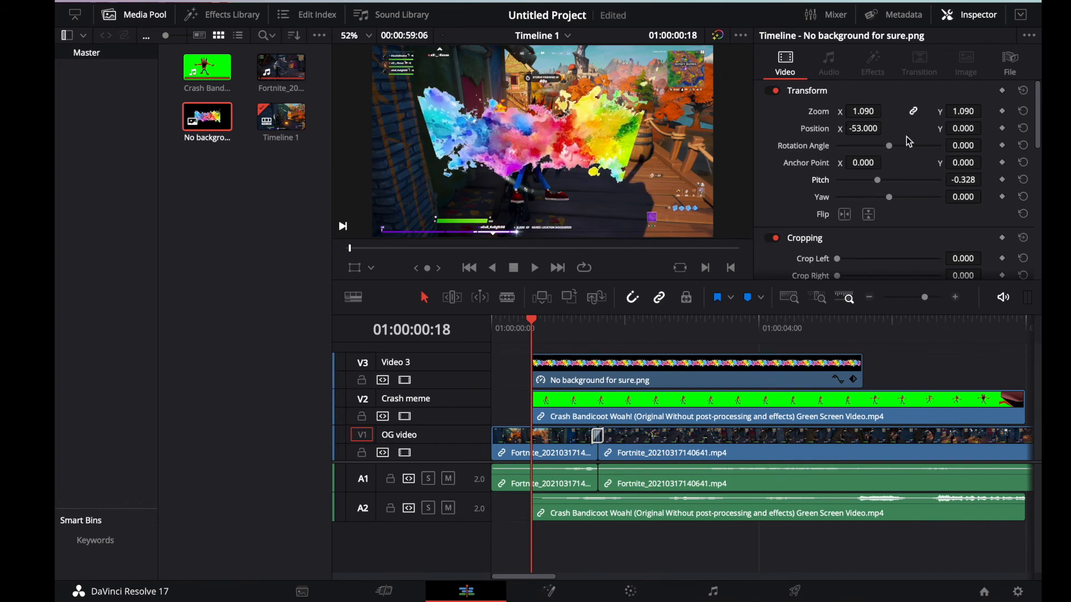
Step: Lower the audio volume of the gameplay clip after the transition to -22.15
{"action": "scroll", "coordinate": [936, 158], "scroll_direction": "down", "scroll_amount": 3}
{"action": "scroll", "coordinate": [937, 158], "scroll_direction": "down", "scroll_amount": 2}
{"action": "scroll", "coordinate": [933, 156], "scroll_direction": "up", "scroll_amount": 5}
{"action": "left_click", "coordinate": [649, 451]}
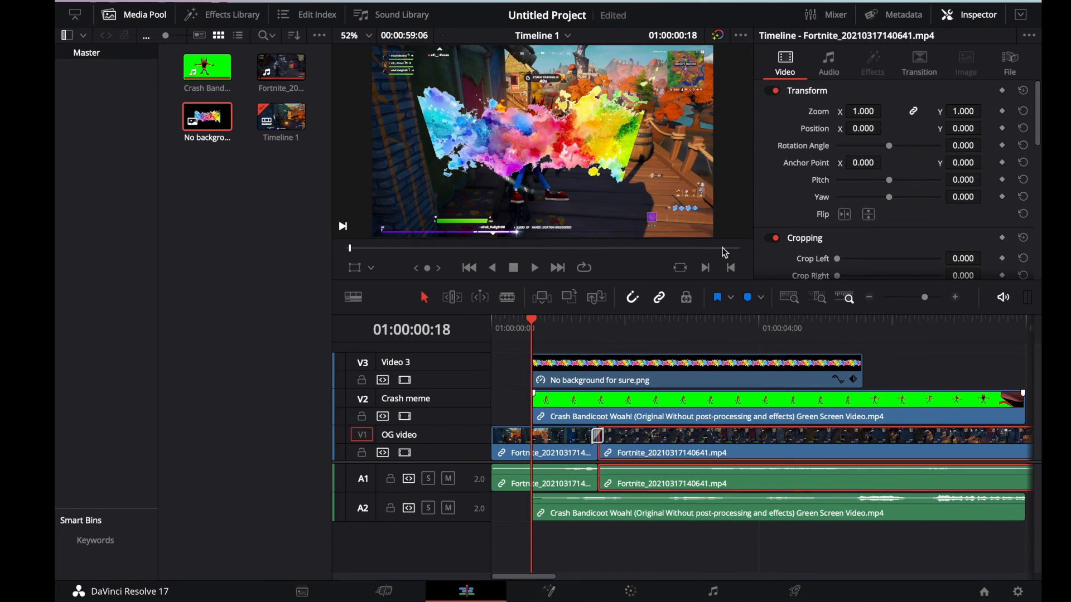
{"action": "left_click", "coordinate": [832, 59]}
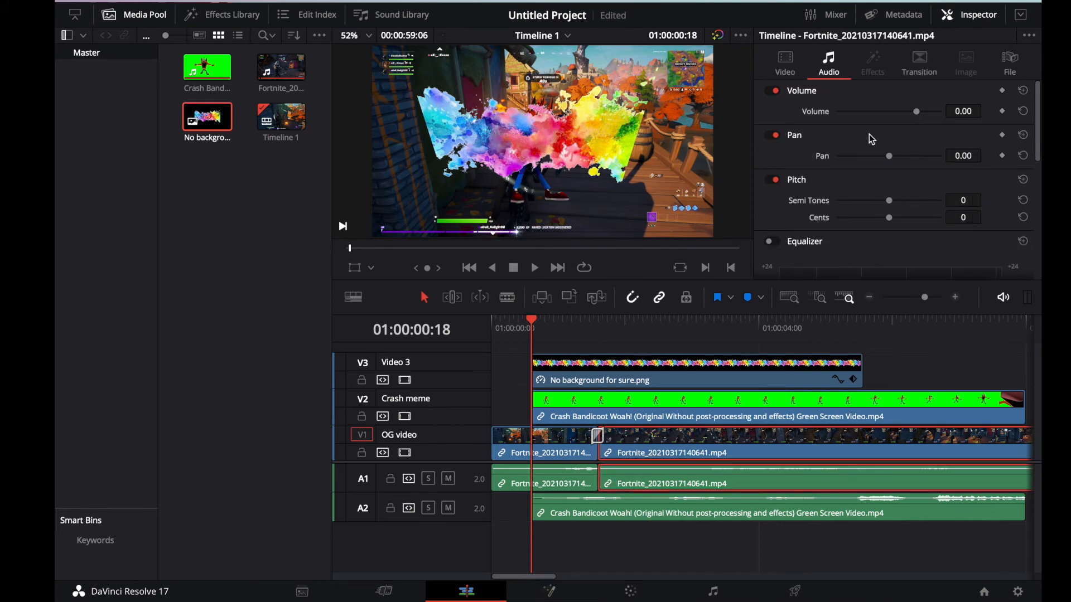
{"action": "left_click_drag", "start_coordinate": [917, 111], "coordinate": [887, 111]}
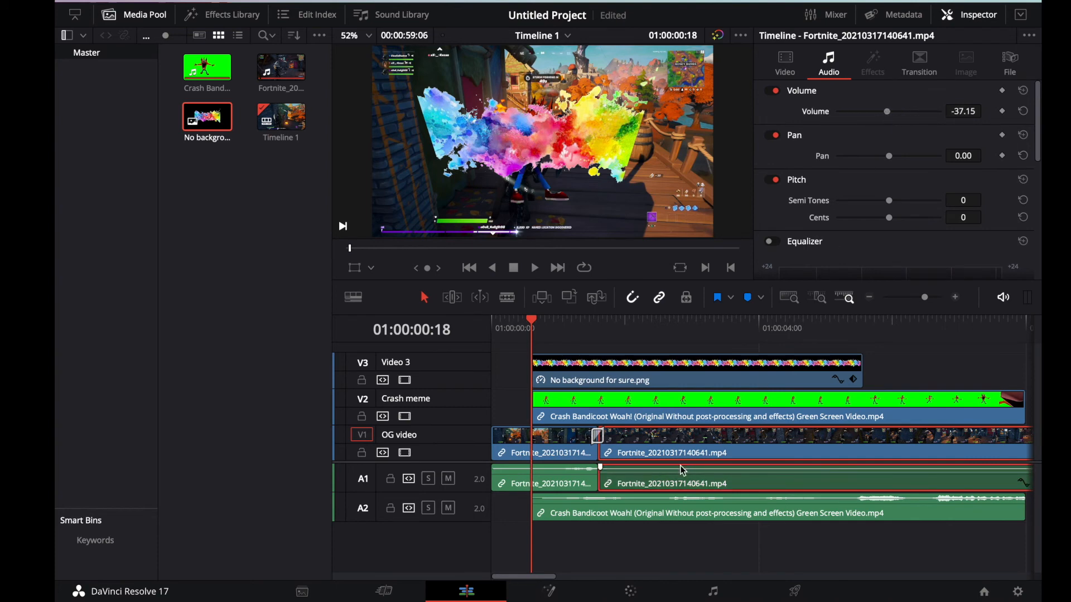
{"action": "mouse_move", "coordinate": [682, 470]}
{"action": "left_mouse_down"}
{"action": "mouse_move", "coordinate": [681, 483]}
{"action": "mouse_move", "coordinate": [680, 472]}
{"action": "left_mouse_up"}
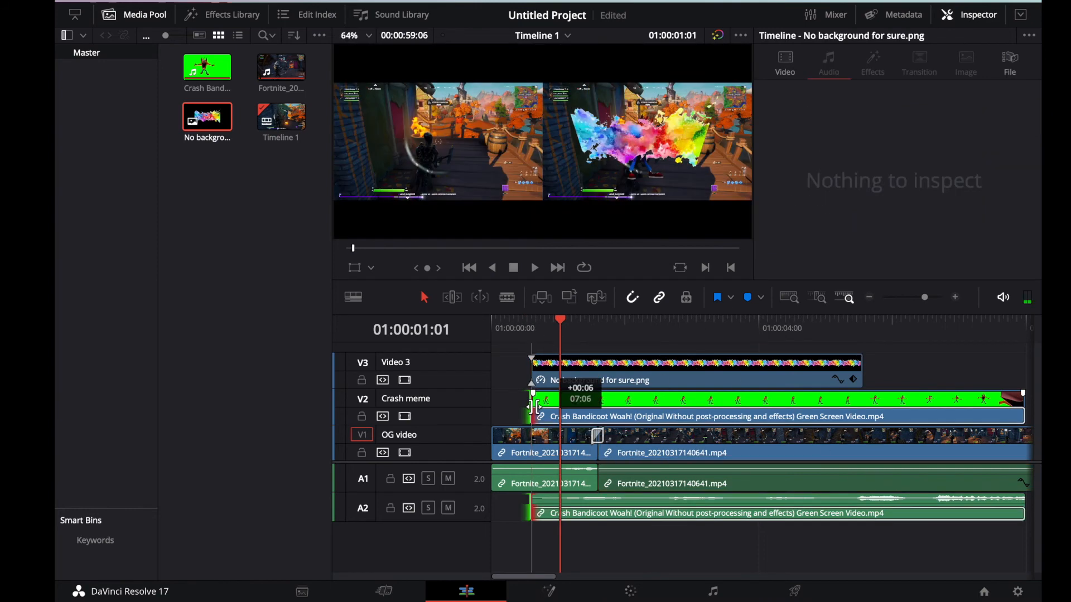
Step: Trim the start of the Crash Bandicoot meme clip so it begins slightly after the paint splash image
{"action": "left_click_drag", "start_coordinate": [532, 407], "coordinate": [534, 408]}
{"action": "left_click", "coordinate": [587, 381]}
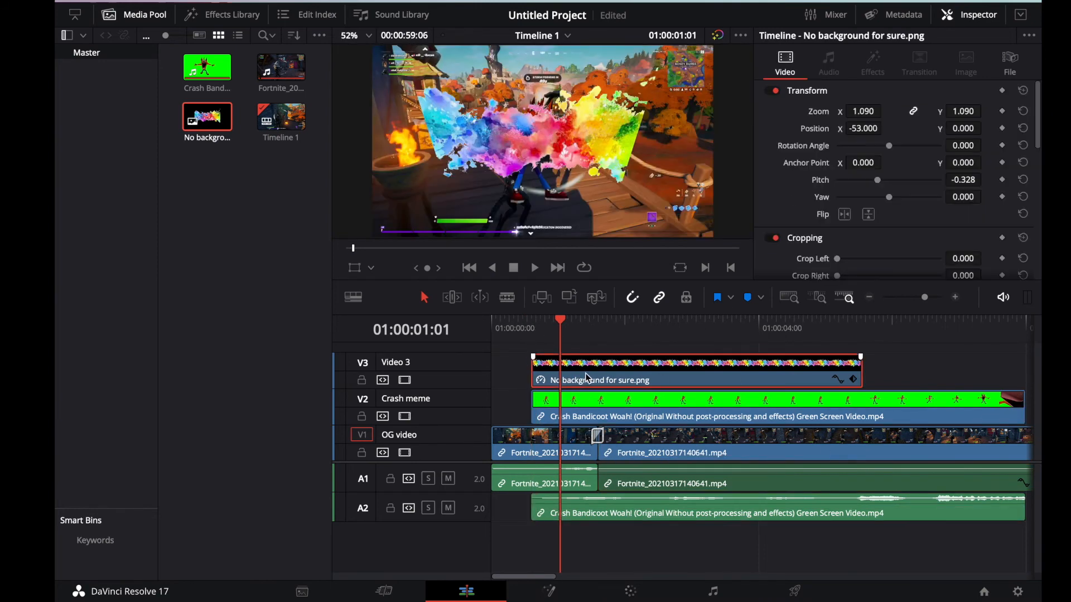
{"action": "left_click", "coordinate": [671, 411]}
{"action": "left_click_drag", "start_coordinate": [534, 407], "coordinate": [547, 407]}
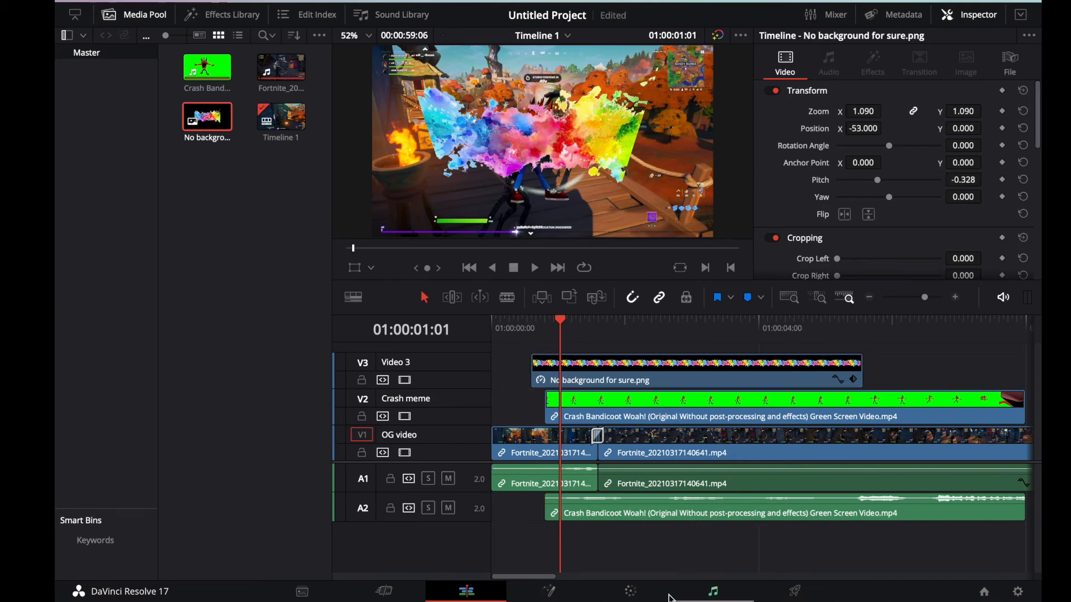
Step: Go to the delivery settings and name the output file lala
{"action": "left_click", "coordinate": [565, 596]}
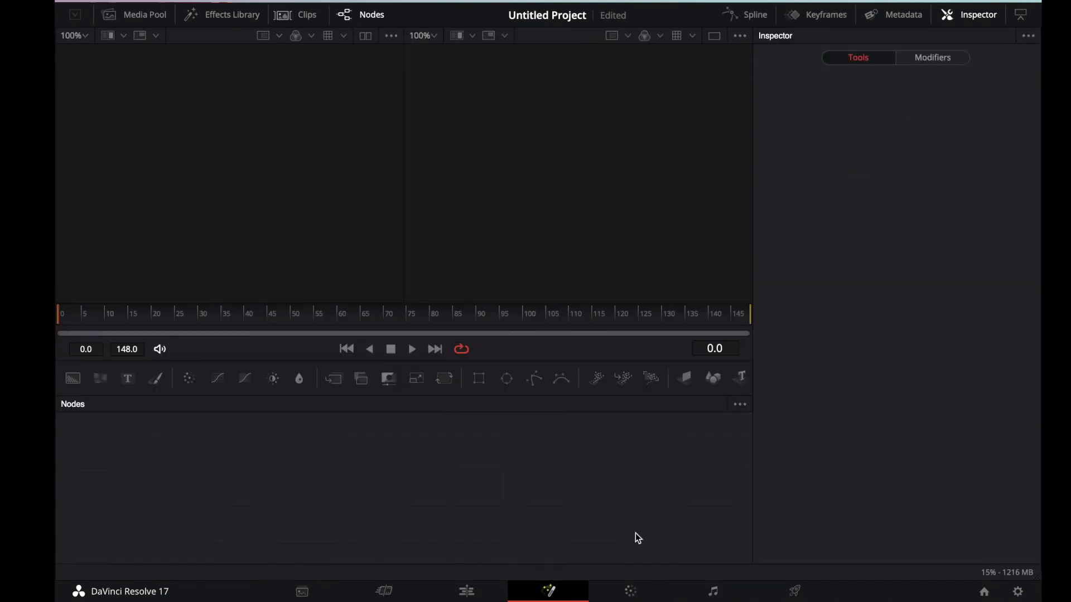
{"action": "left_click", "coordinate": [792, 590]}
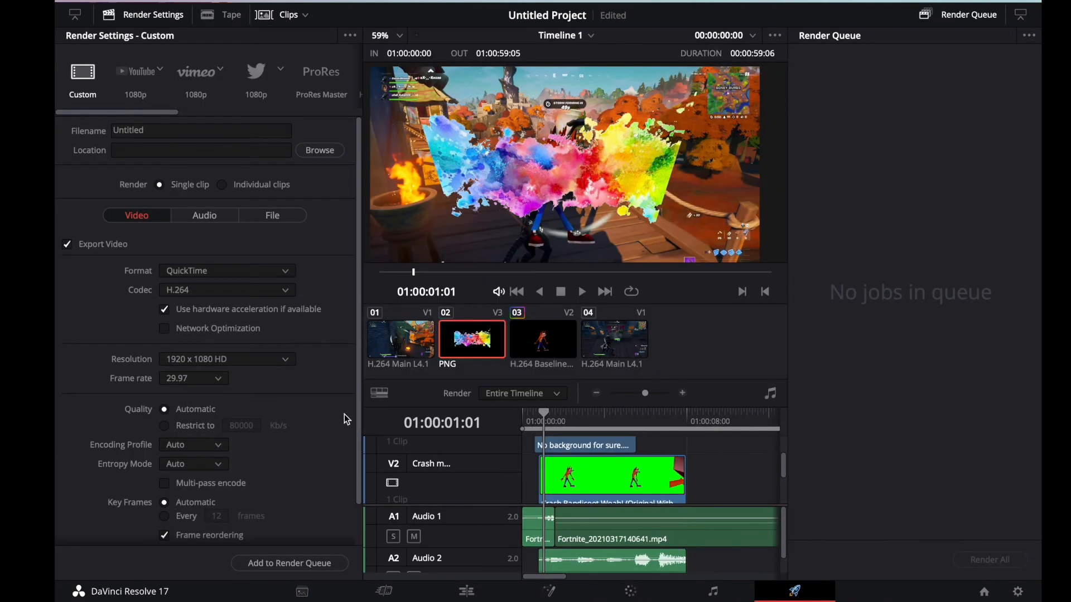
{"action": "left_click", "coordinate": [130, 130]}
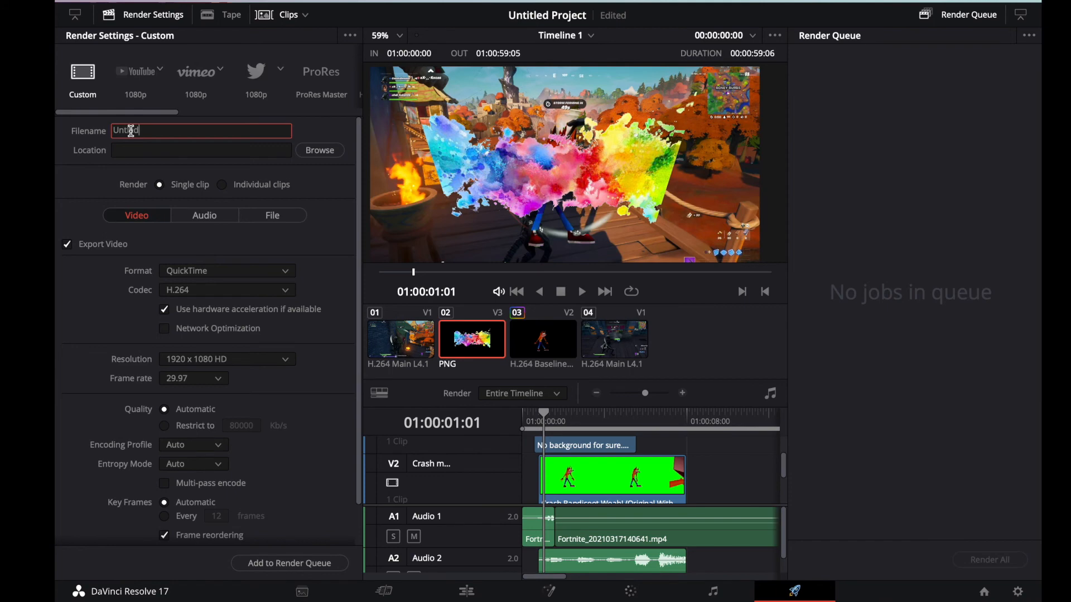
{"action": "key", "text": "BackSpace"}
{"action": "key", "text": "BackSpace"}
{"action": "key", "text": "BackSpace"}
{"action": "key", "text": "BackSpace"}
{"action": "key", "text": "BackSpace"}
{"action": "key", "text": "BackSpace"}
{"action": "key", "text": "BackSpace"}
{"action": "key", "text": "BackSpace"}
{"action": "type", "text": "lala"}
{"action": "left_click", "coordinate": [133, 149]}
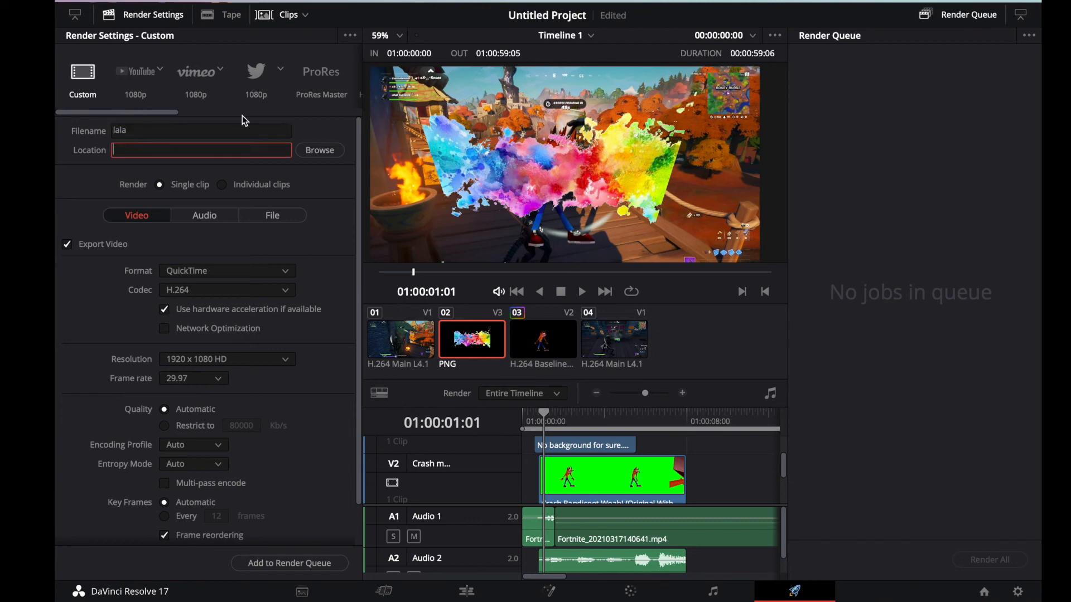
{"action": "left_click", "coordinate": [304, 150]}
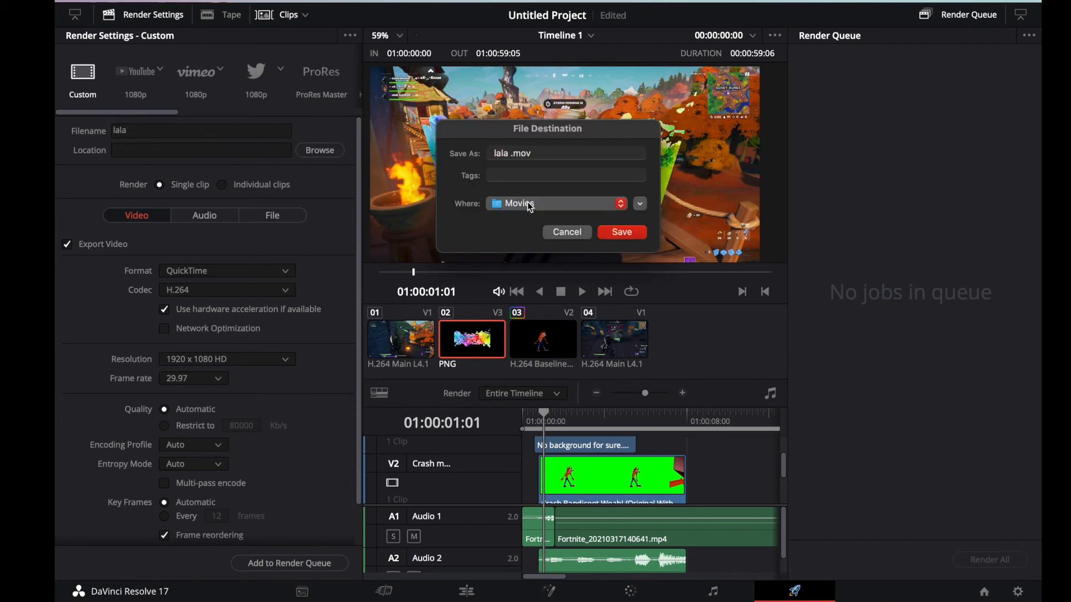
{"action": "left_click", "coordinate": [566, 231]}
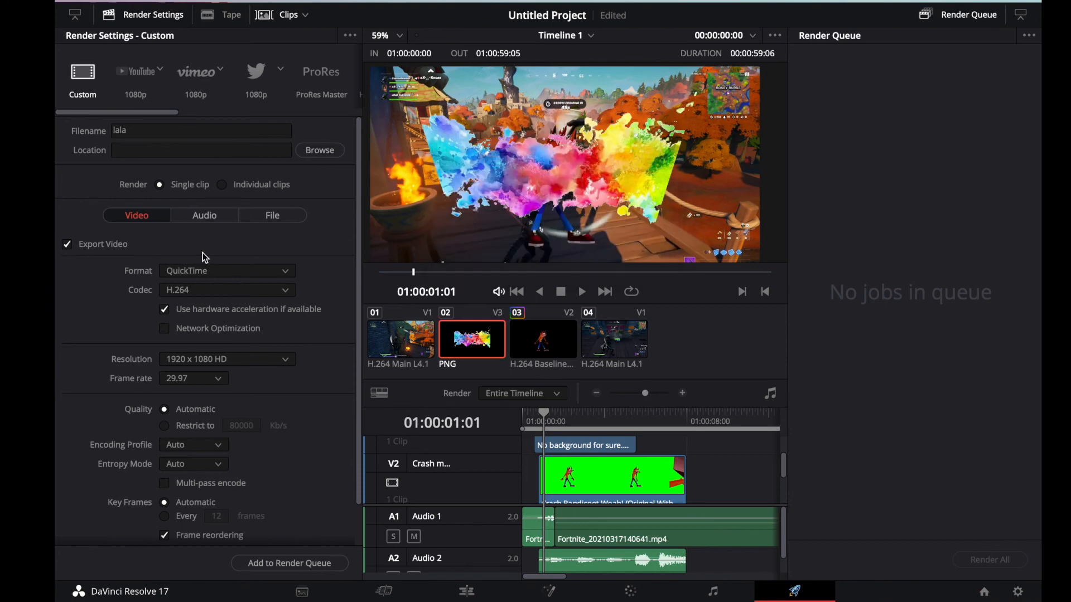
Step: Set the custom render format to MP4 with the H.265 codec, and check the frame rate and resolution options
{"action": "scroll", "coordinate": [202, 252], "scroll_direction": "down", "scroll_amount": 2}
{"action": "left_click", "coordinate": [217, 238]}
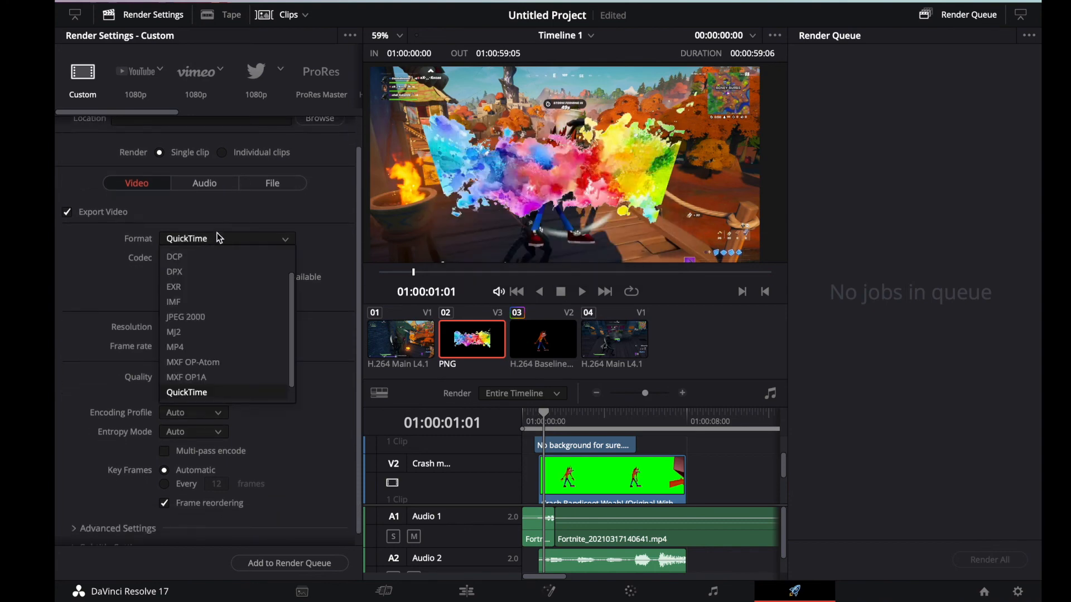
{"action": "left_click", "coordinate": [190, 347]}
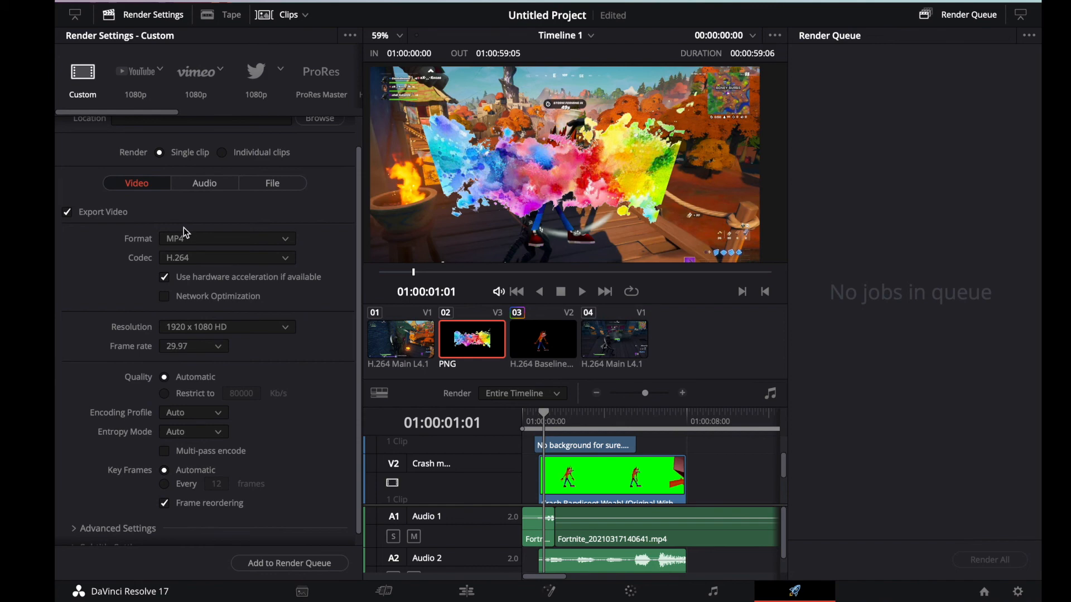
{"action": "left_click", "coordinate": [191, 344]}
{"action": "left_click", "coordinate": [197, 350]}
{"action": "left_click", "coordinate": [216, 258]}
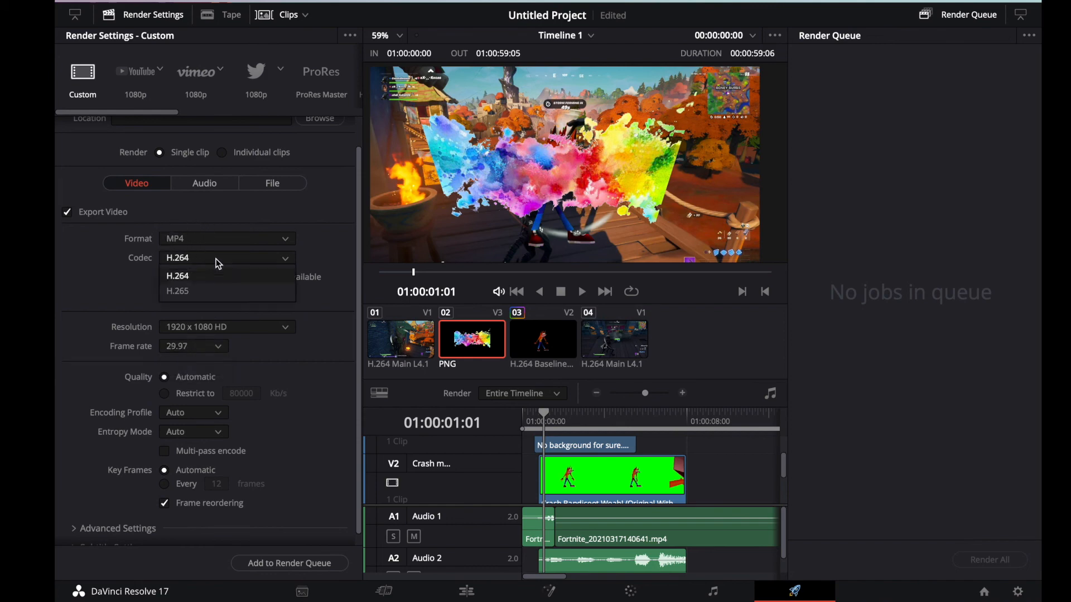
{"action": "left_click", "coordinate": [202, 286]}
{"action": "left_click", "coordinate": [187, 357]}
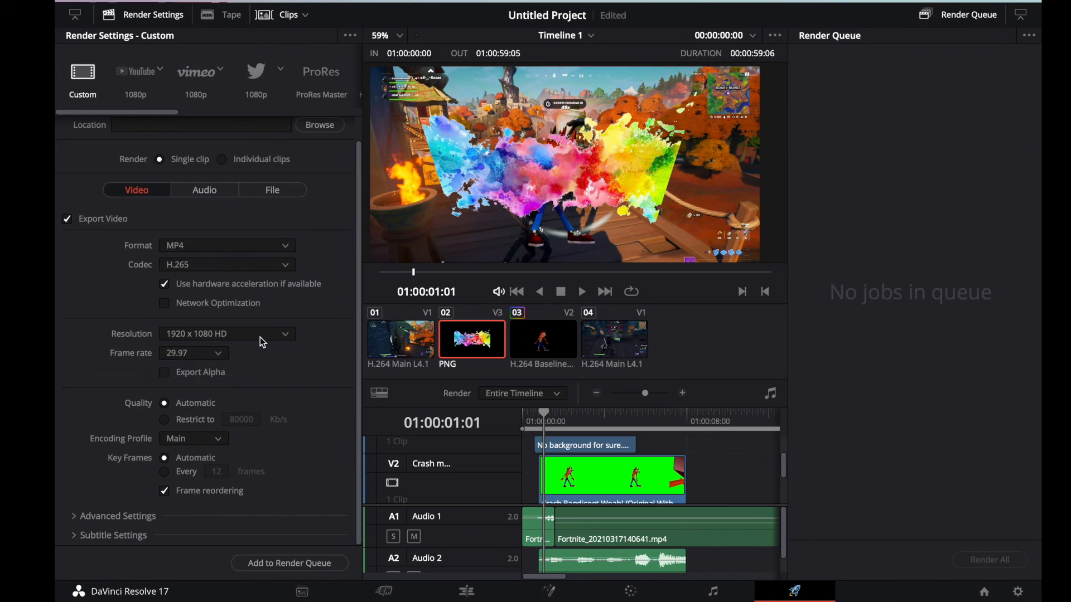
{"action": "left_click", "coordinate": [215, 337]}
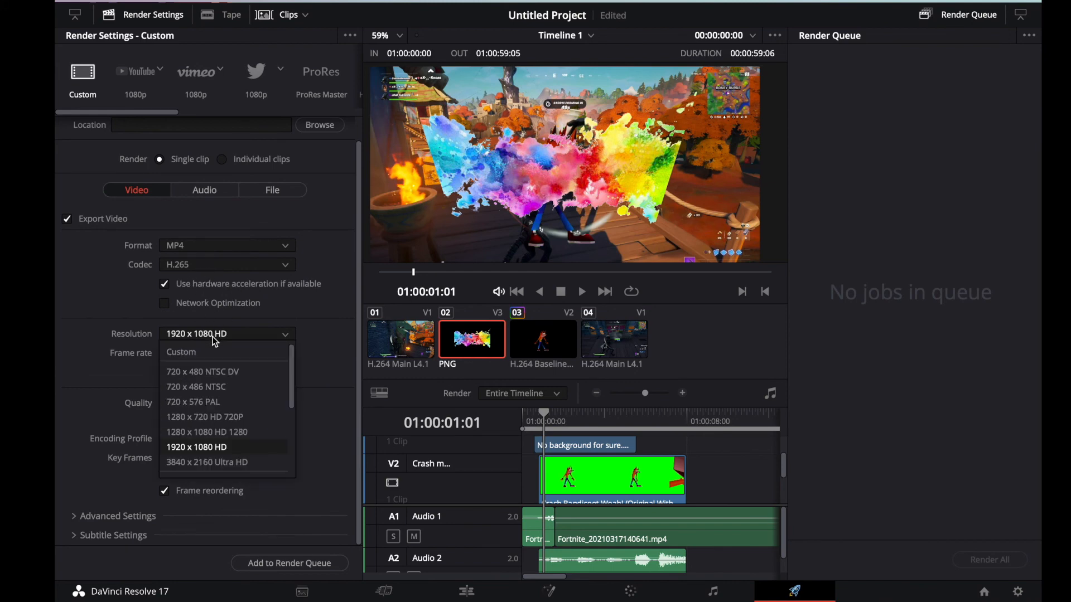
{"action": "left_click", "coordinate": [213, 336]}
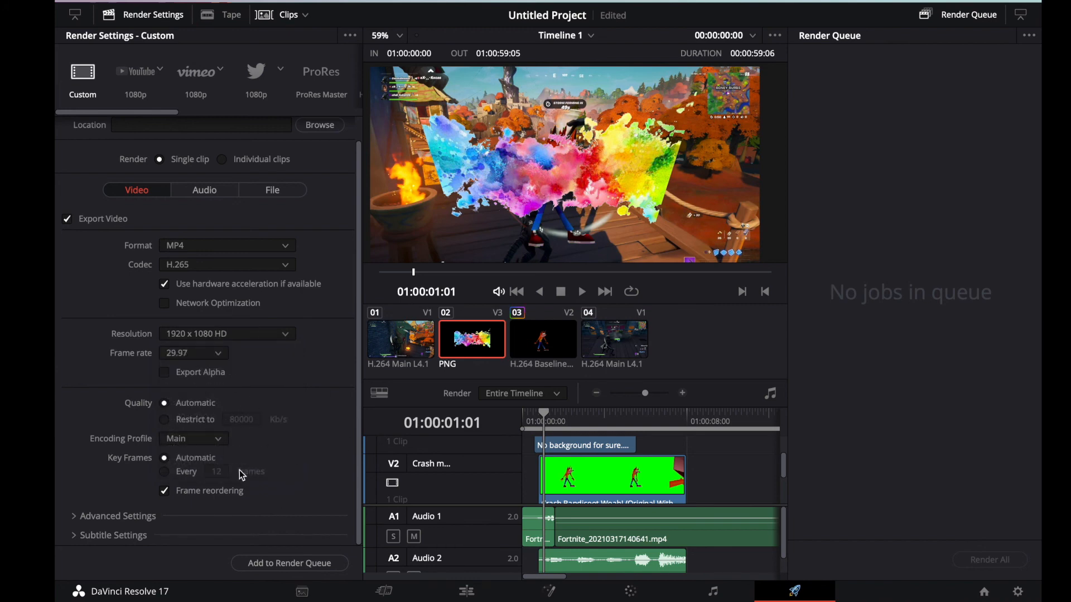
{"action": "scroll", "coordinate": [217, 424], "scroll_direction": "up", "scroll_amount": 1}
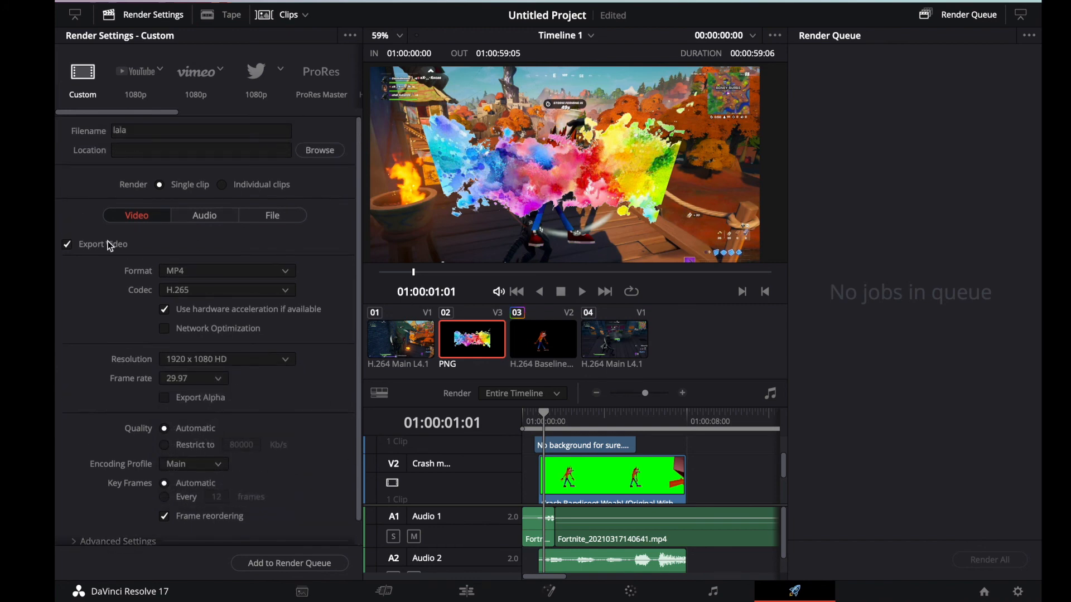
Step: Apply the YouTube 1080p render preset, keeping the MP4 format and Bus 1 (Stereo) audio
{"action": "left_click", "coordinate": [133, 78]}
{"action": "left_click", "coordinate": [211, 229]}
{"action": "left_click", "coordinate": [202, 241]}
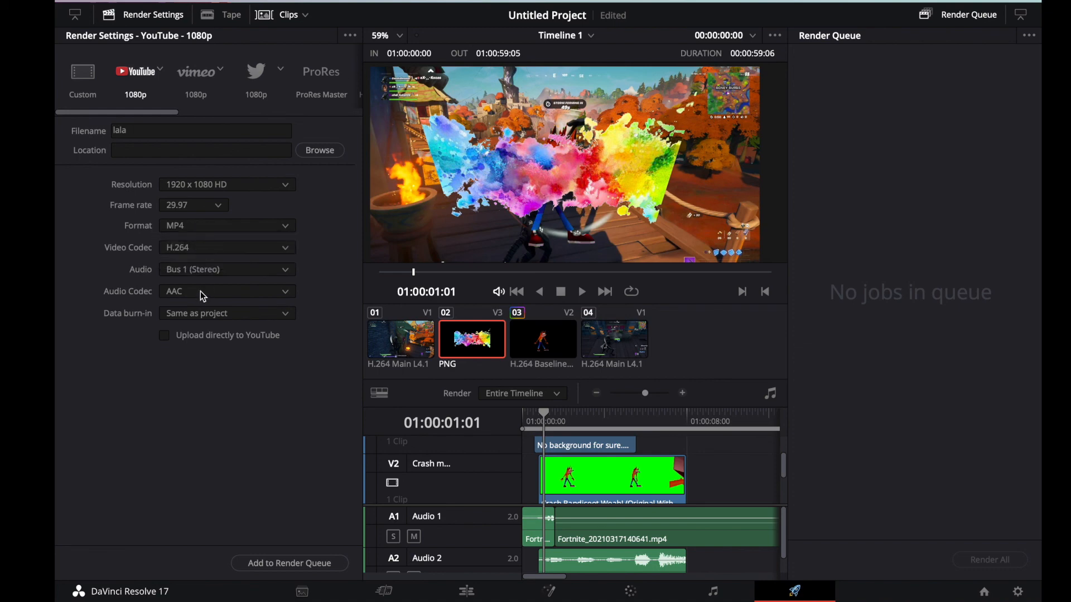
{"action": "left_click", "coordinate": [185, 270]}
{"action": "left_click", "coordinate": [189, 269]}
Step: Add the entire timeline to the render queue, with lala .mp4 saved in the Movies folder
{"action": "left_click", "coordinate": [681, 483]}
{"action": "scroll", "coordinate": [534, 484], "scroll_direction": "up", "scroll_amount": 1}
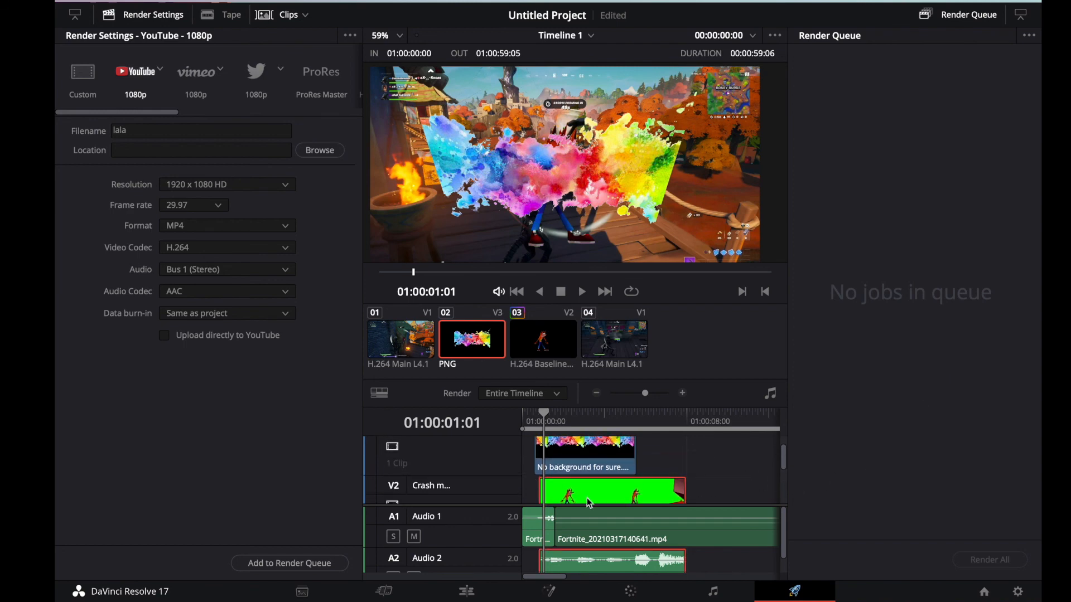
{"action": "scroll", "coordinate": [589, 502], "scroll_direction": "down", "scroll_amount": 4}
{"action": "scroll", "coordinate": [589, 503], "scroll_direction": "right", "scroll_amount": 6}
{"action": "scroll", "coordinate": [589, 503], "scroll_direction": "left", "scroll_amount": 6}
{"action": "scroll", "coordinate": [589, 503], "scroll_direction": "up", "scroll_amount": 1}
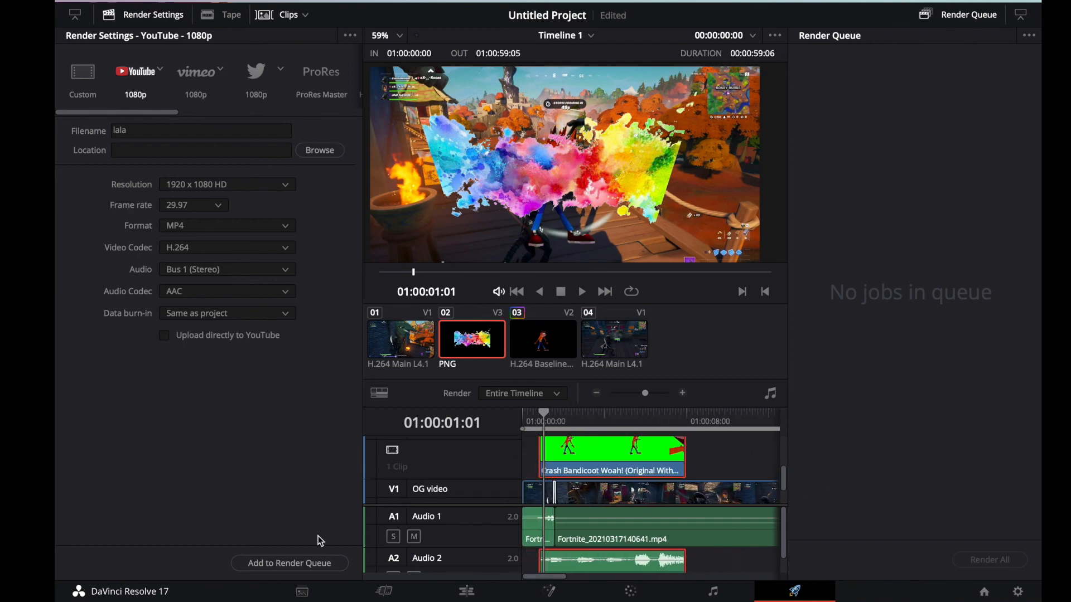
{"action": "left_click", "coordinate": [289, 564]}
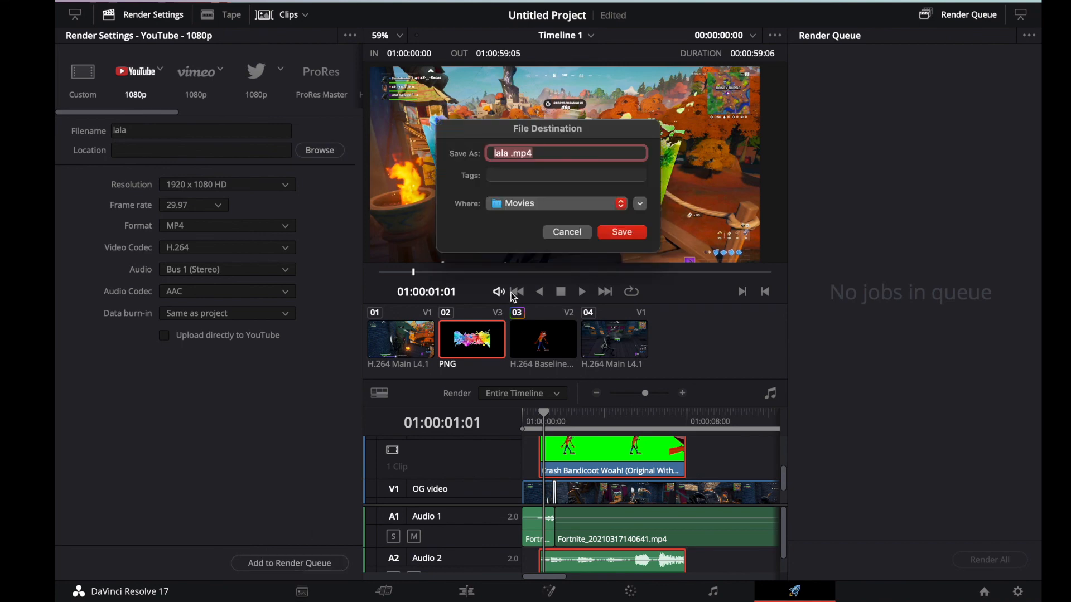
{"action": "left_click", "coordinate": [622, 232]}
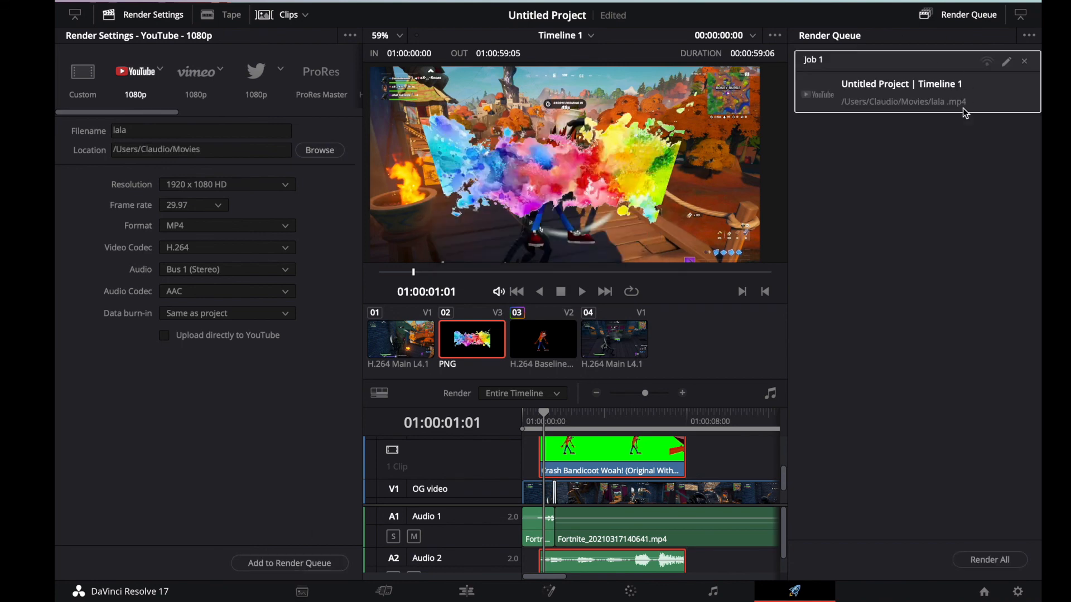
Step: Rename the queued render job as Video 1 yay
{"action": "double_click", "coordinate": [818, 60]}
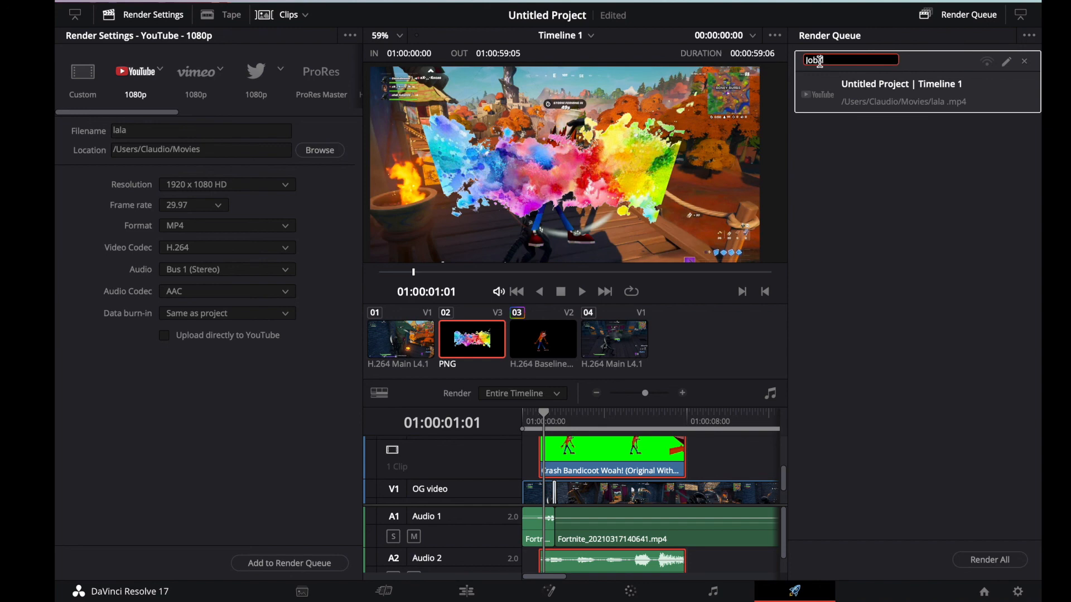
{"action": "key", "text": "super+a"}
{"action": "type", "text": "Video 1 ya"}
{"action": "key", "text": "Return"}
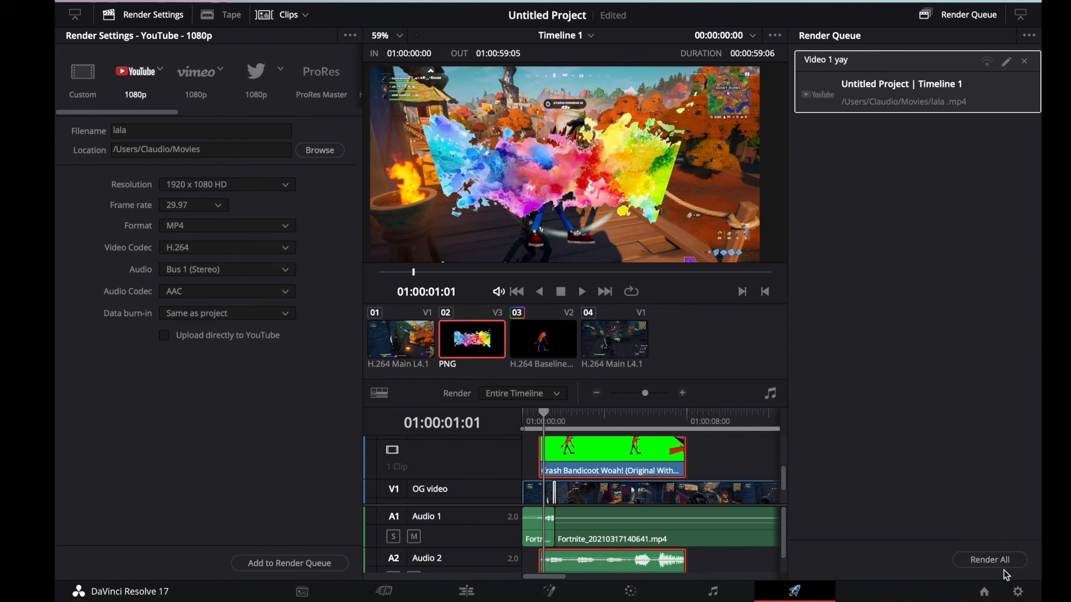